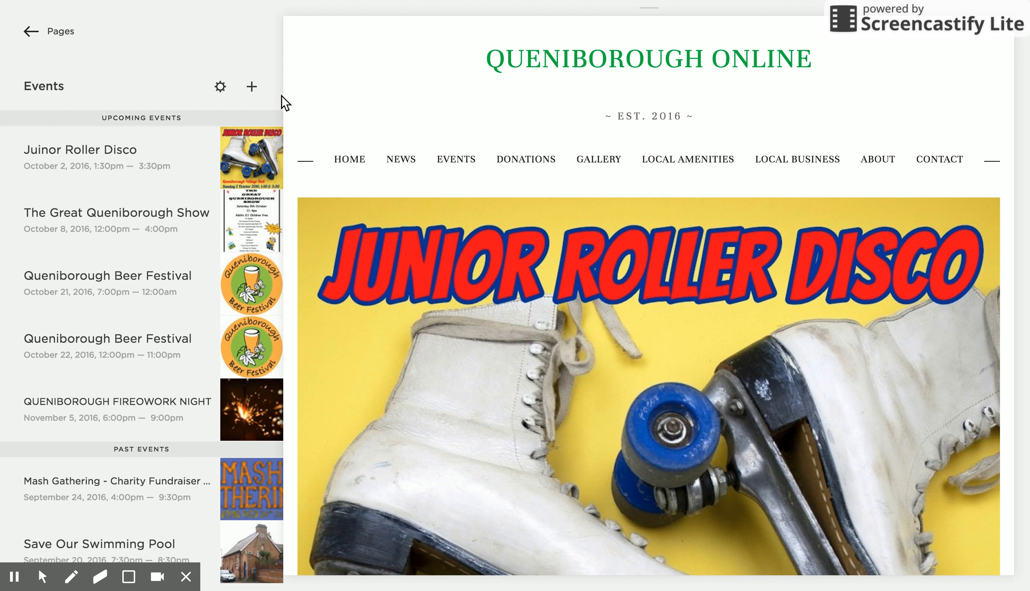
Create a new event titled "Queniborough Beer Festival"
click(251, 87)
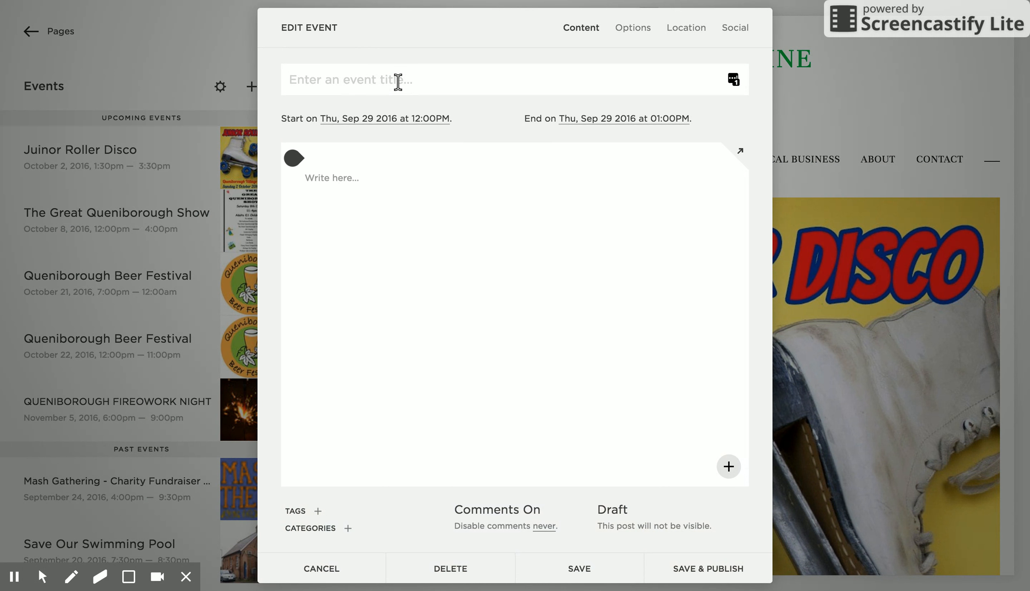
text(Queniborough )
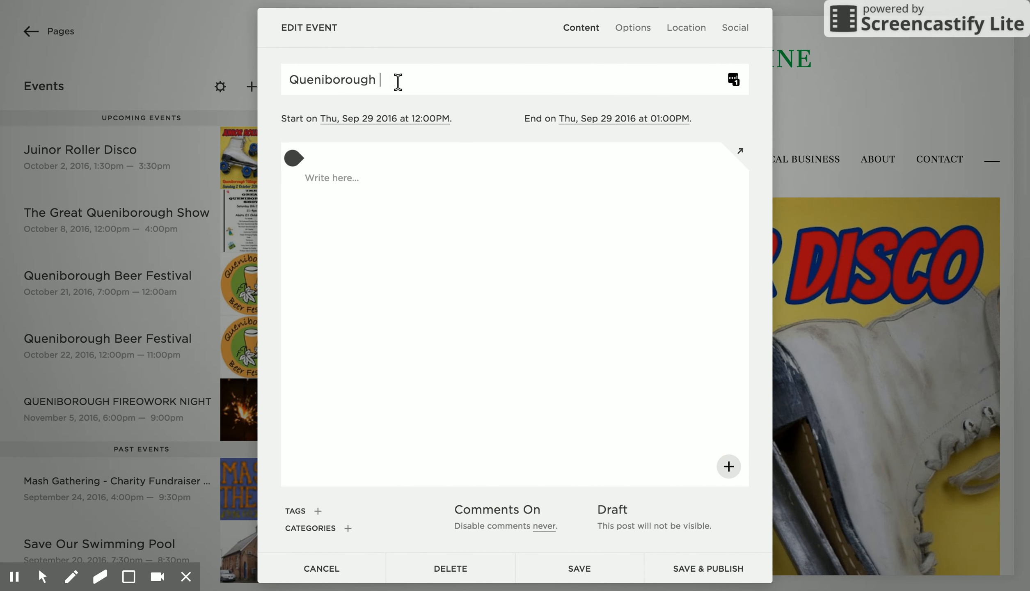
text(Beer Festival)
Set the event's start to October 1, 2016 at 10:00 AM
click(387, 118)
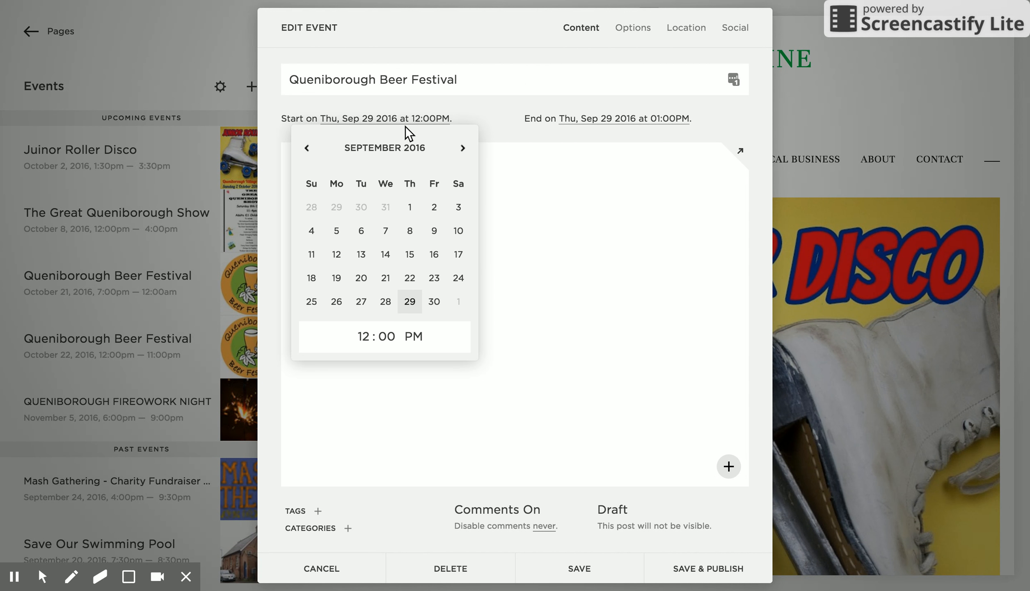
click(462, 147)
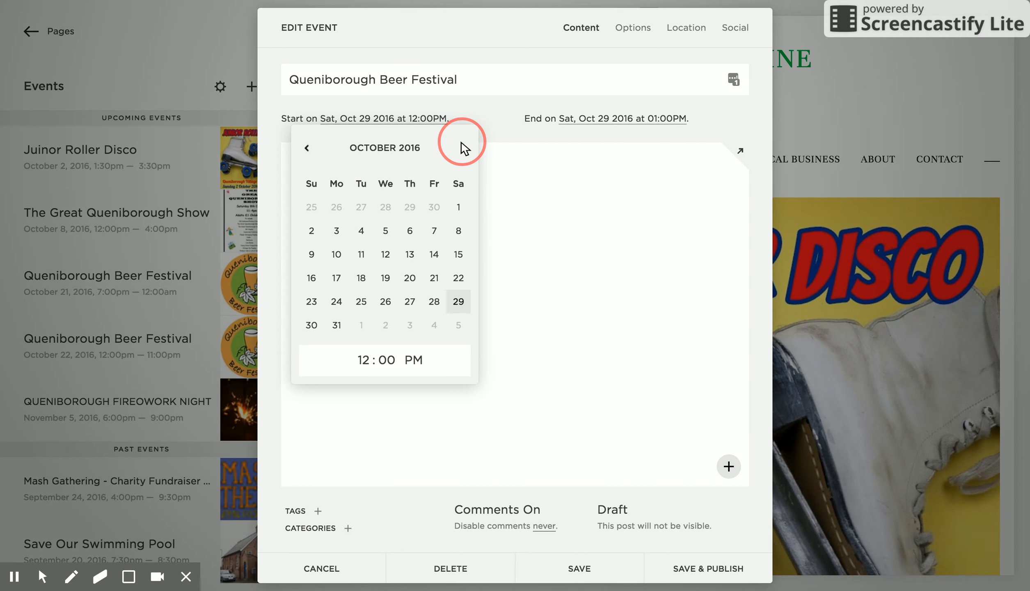
click(457, 209)
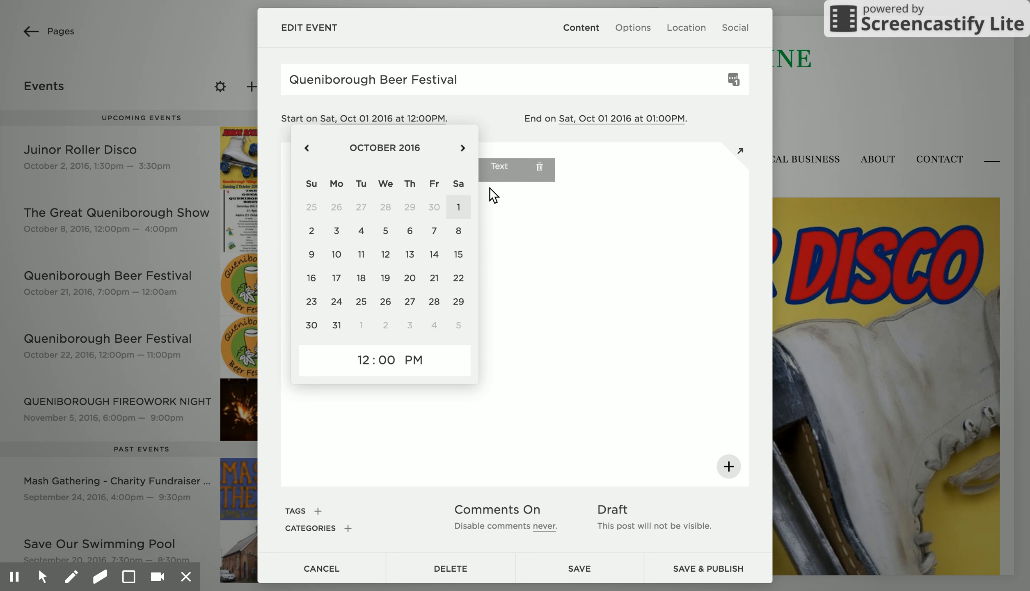
click(352, 360)
text(10)
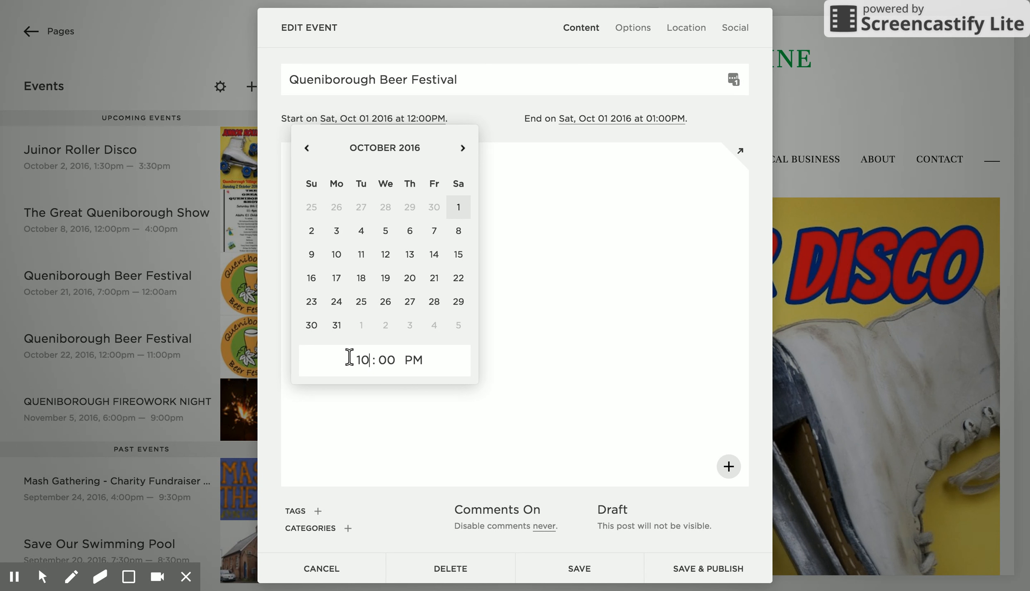
click(413, 359)
key(a)
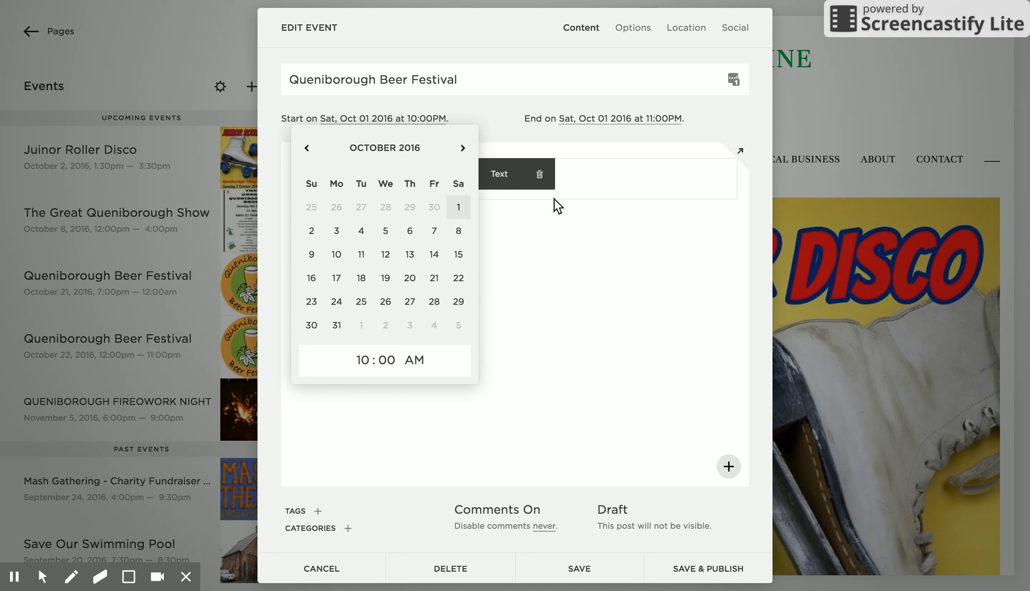
Switch the event's end time to PM and try to enter 17 as its hour
click(609, 120)
click(614, 119)
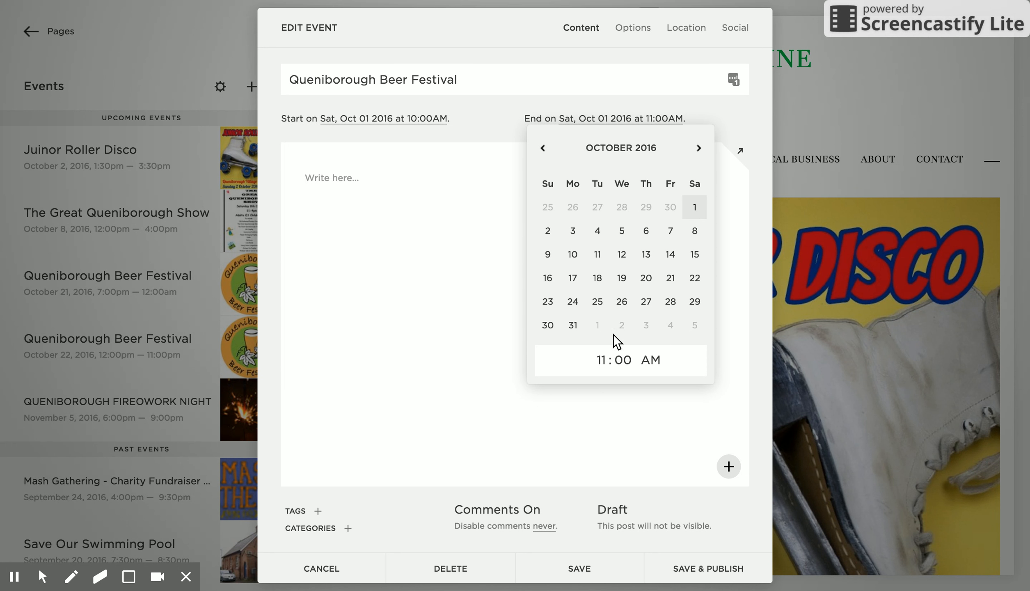
click(601, 358)
click(657, 360)
key(p)
click(600, 359)
text(17)
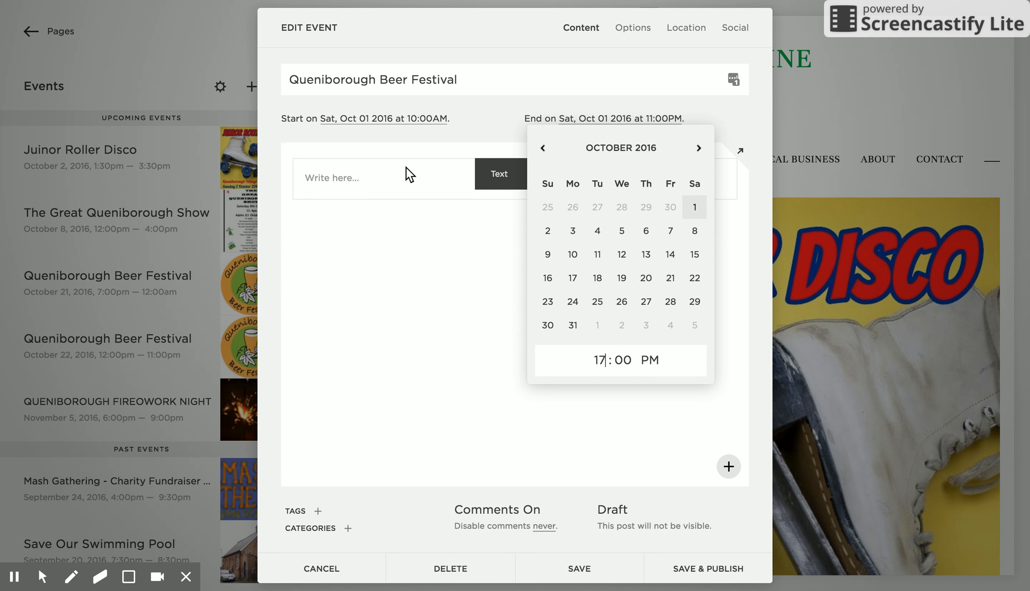
click(373, 169)
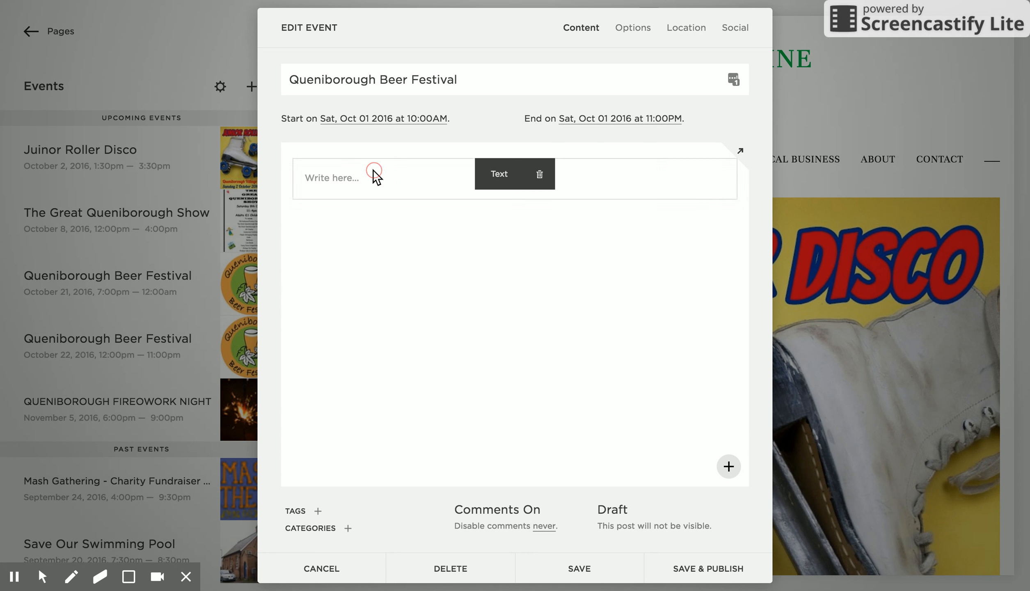
Write "Queniborough Beer Festival" in the event's body text and format it as a centred Heading 1
click(319, 175)
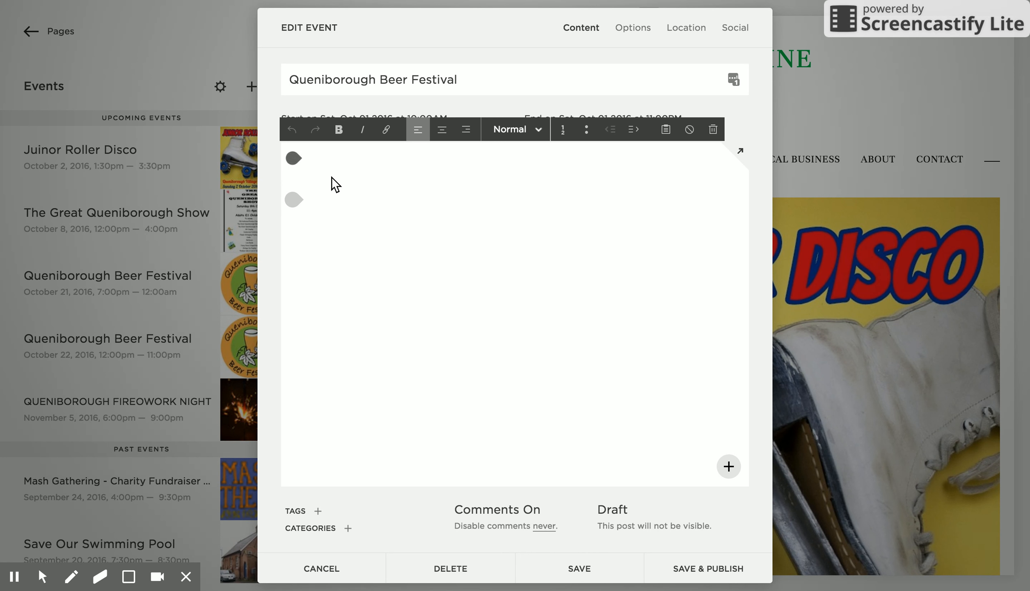
text(Queniborough Beer Festival)
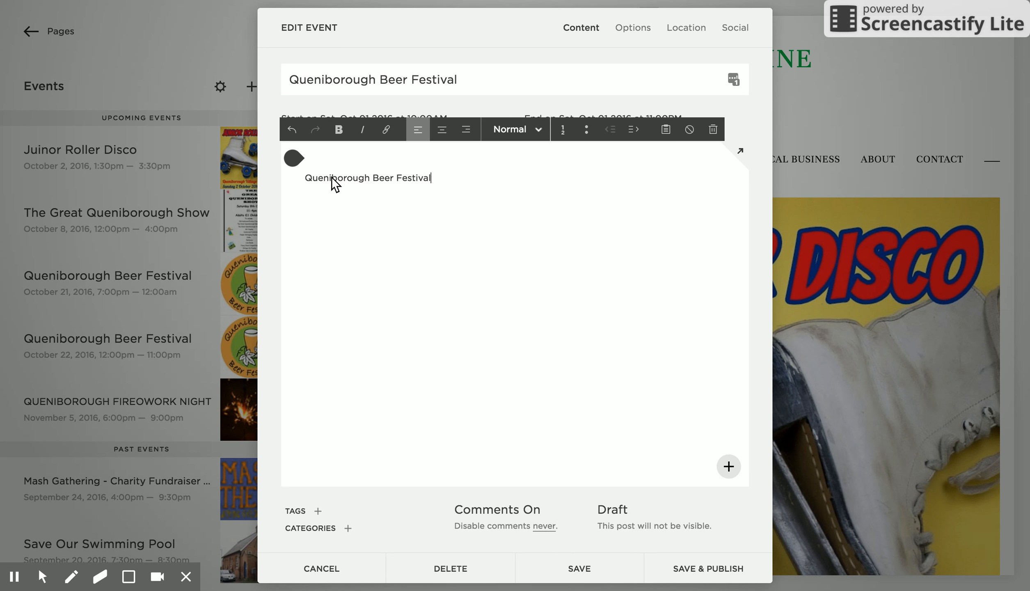
drag(436, 177, 280, 173)
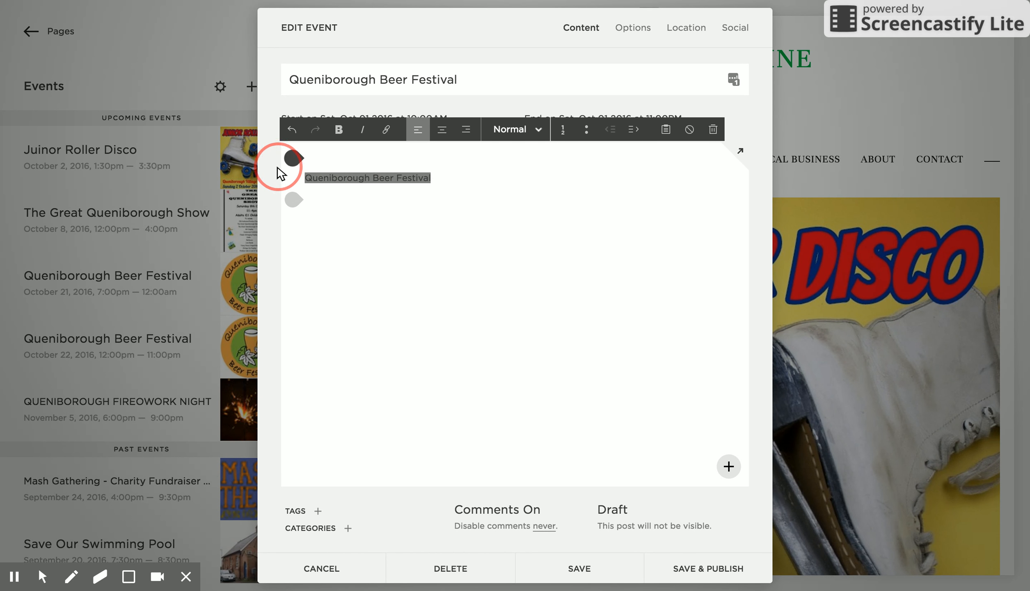
click(440, 136)
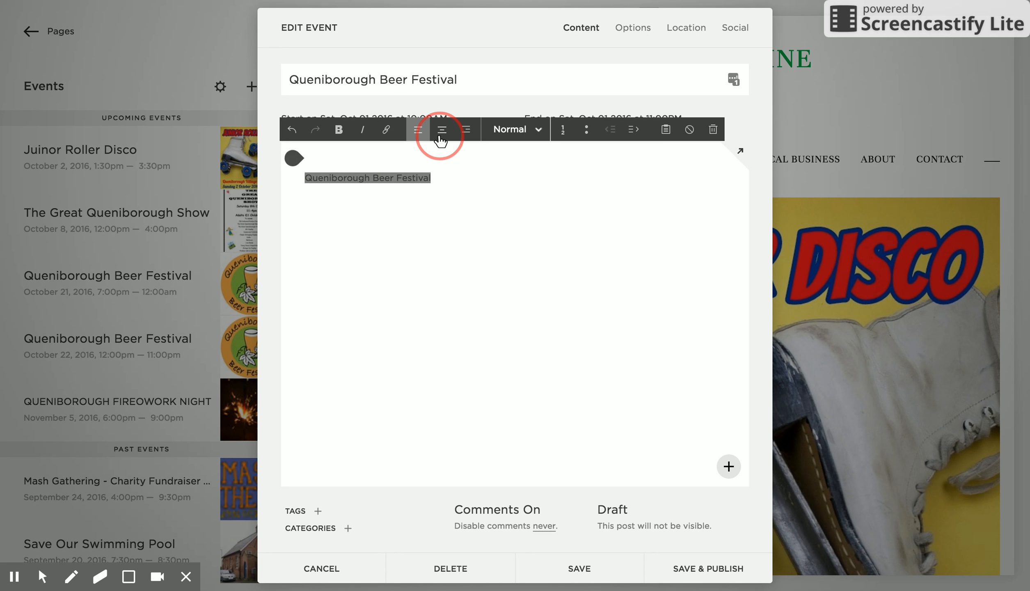
click(527, 132)
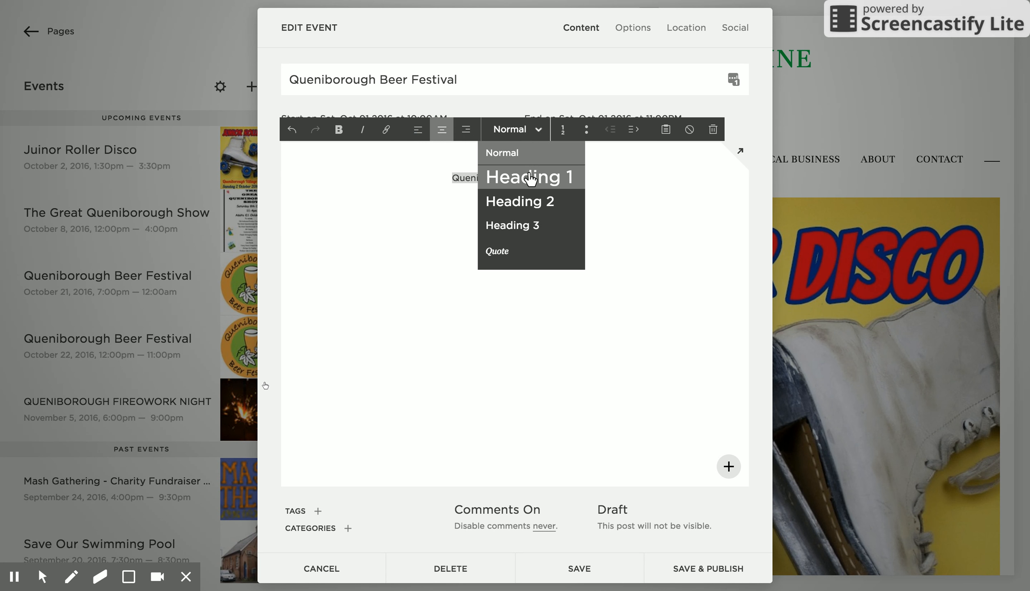
click(529, 177)
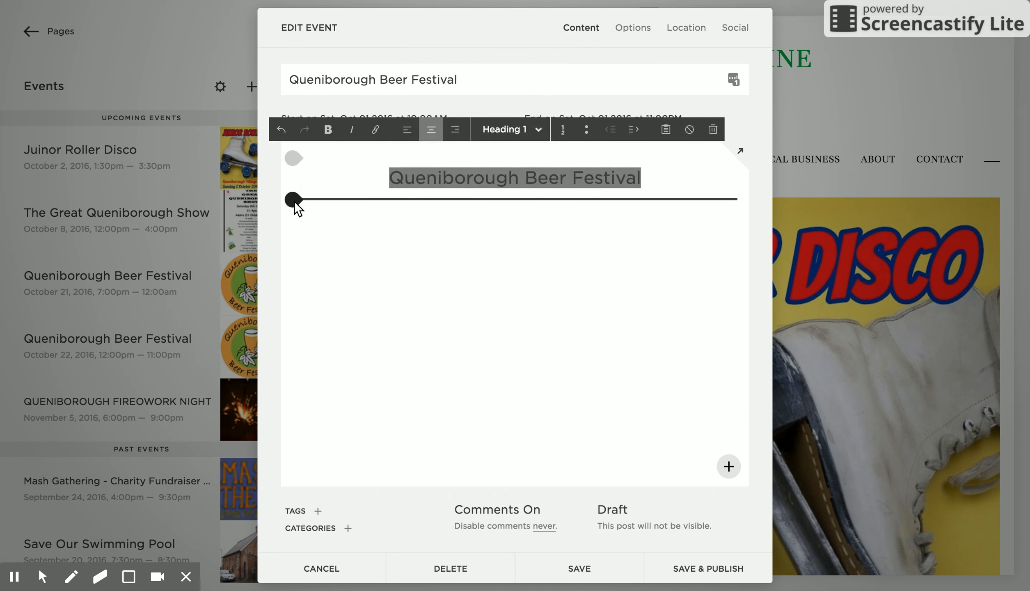
click(295, 201)
click(341, 117)
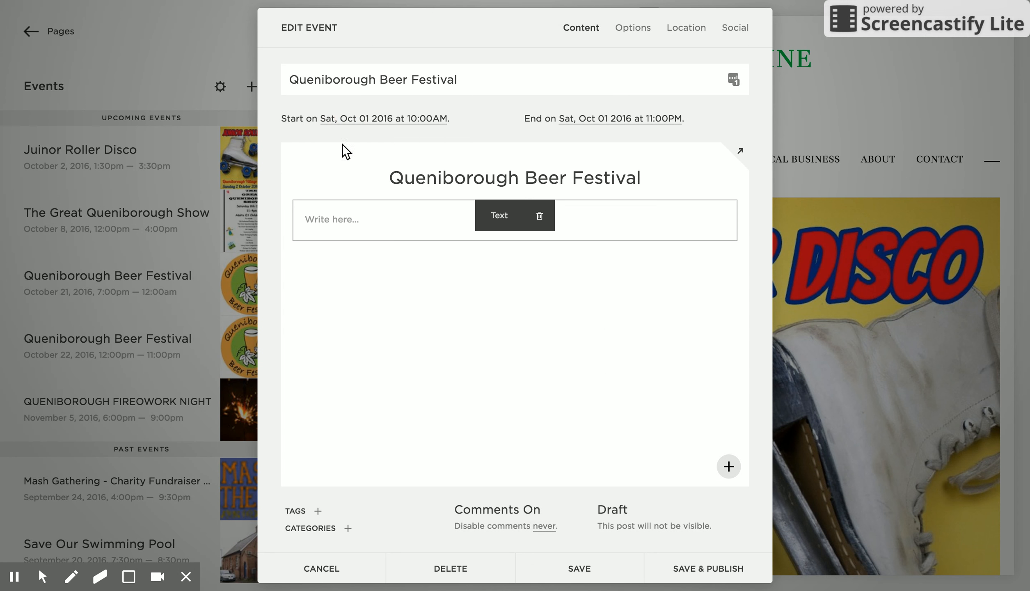
click(340, 218)
text(Click this link to RSVP - )
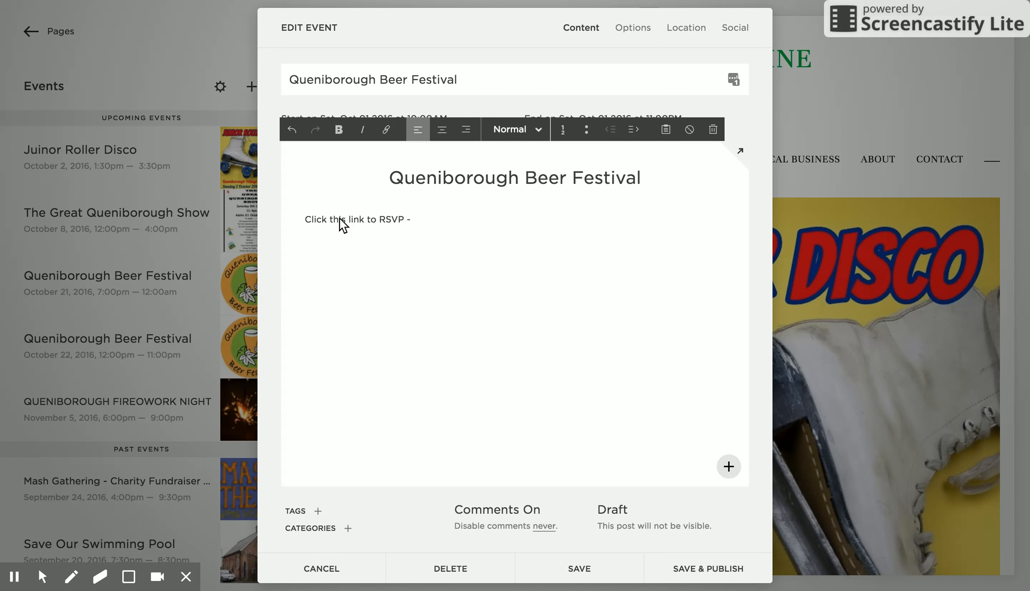
text(www.facebook.co)
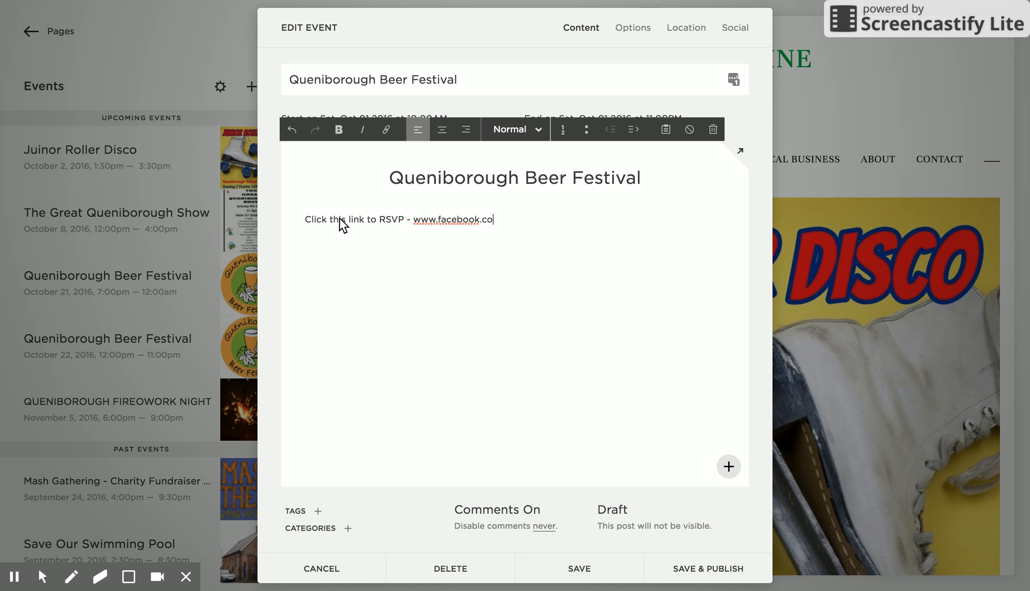
text(m/quenibough)
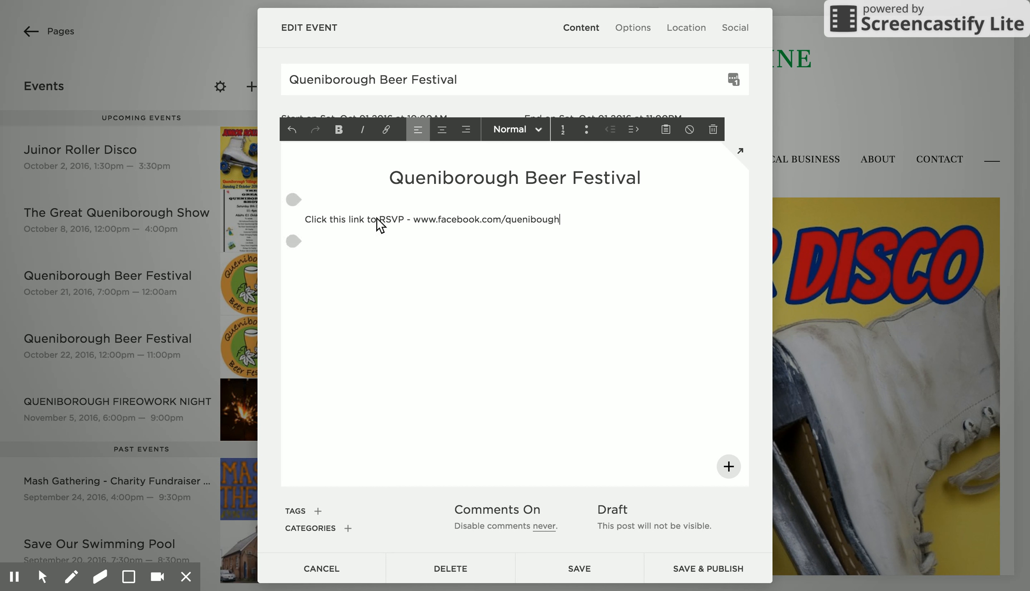
drag(414, 219, 572, 232)
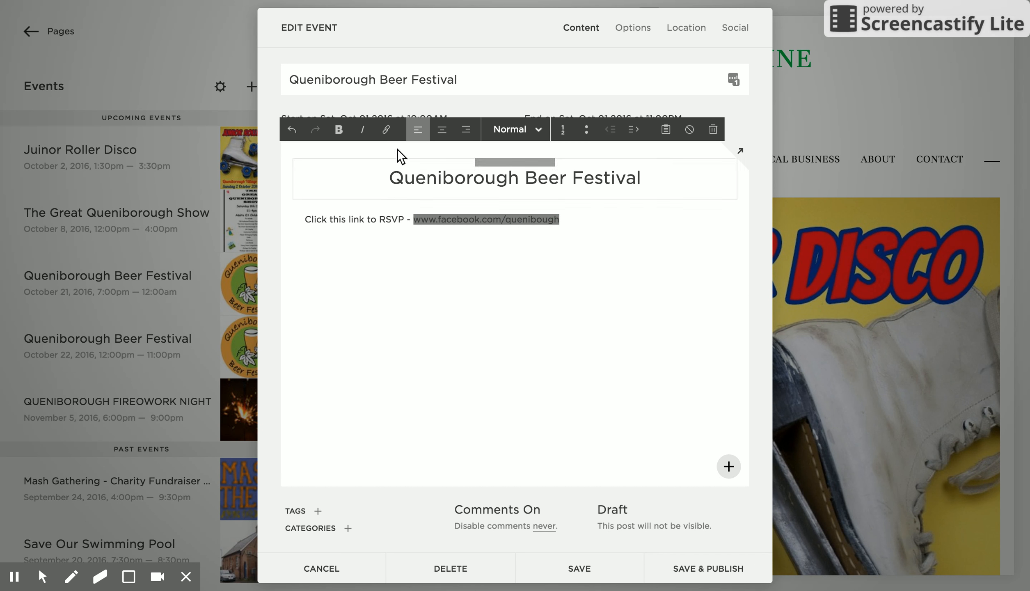
click(390, 134)
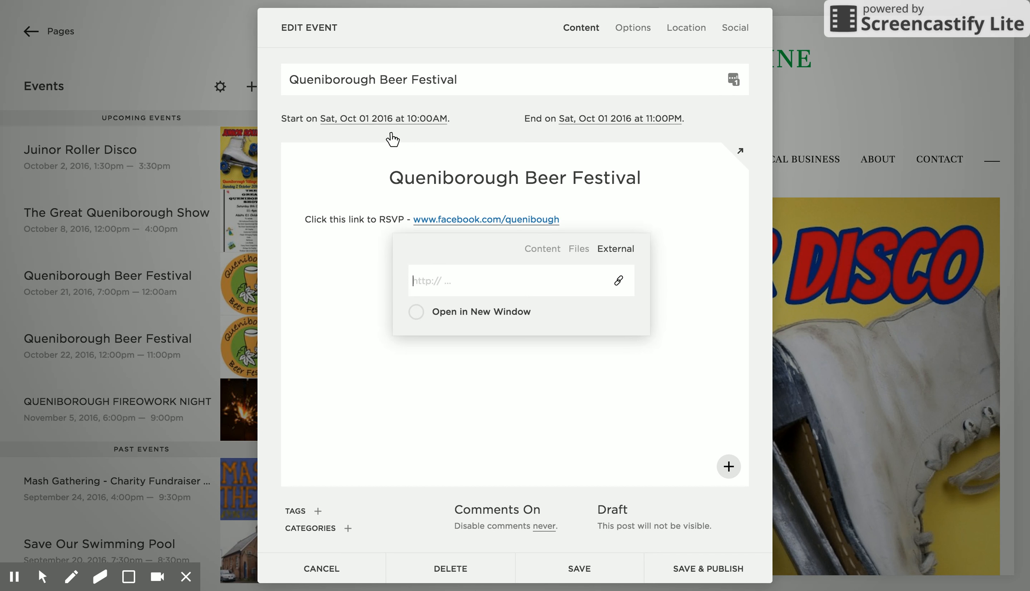
click(477, 274)
text(www.f)
text(acebook.com)
text(/que)
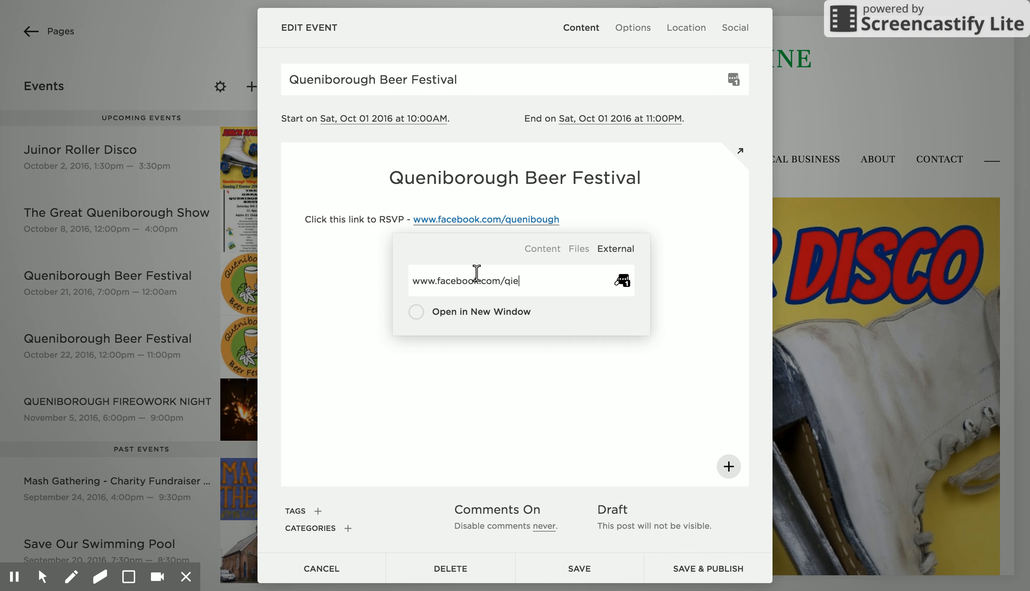
text(niborough)
click(409, 359)
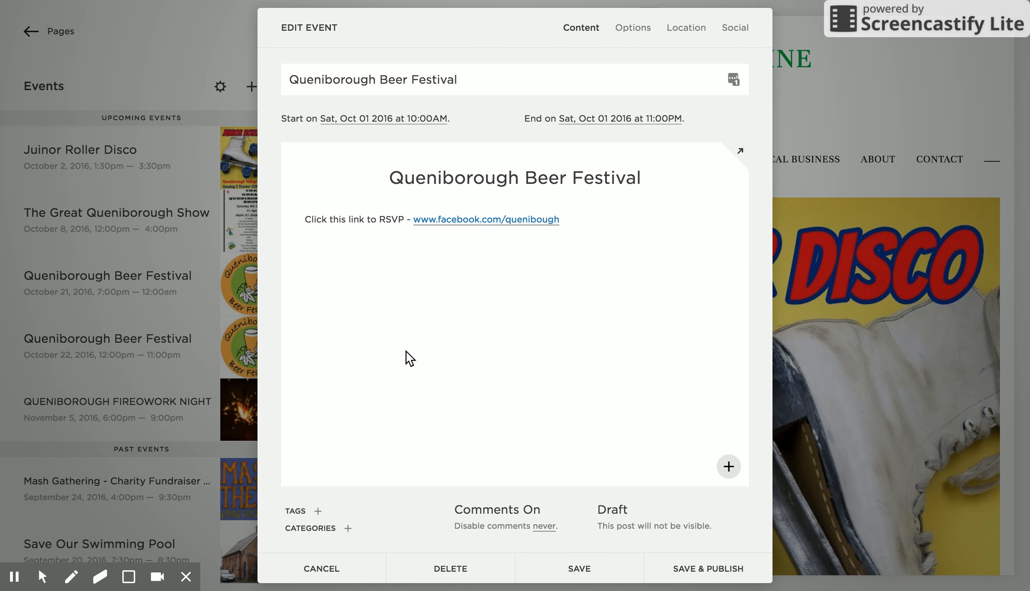
Centre the whole RSVP line below the heading
mouse_move(308, 225)
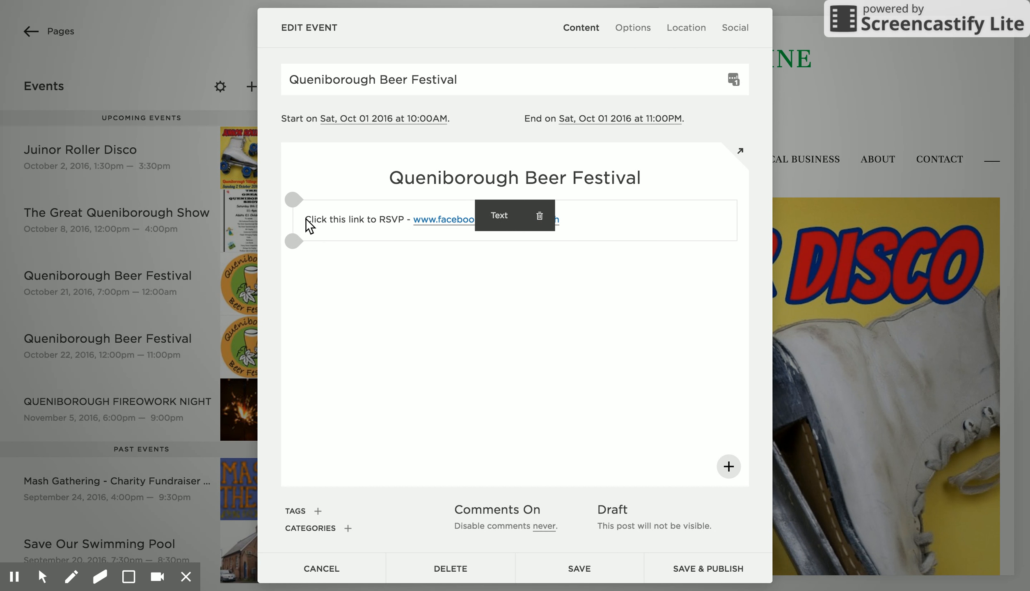
click(334, 212)
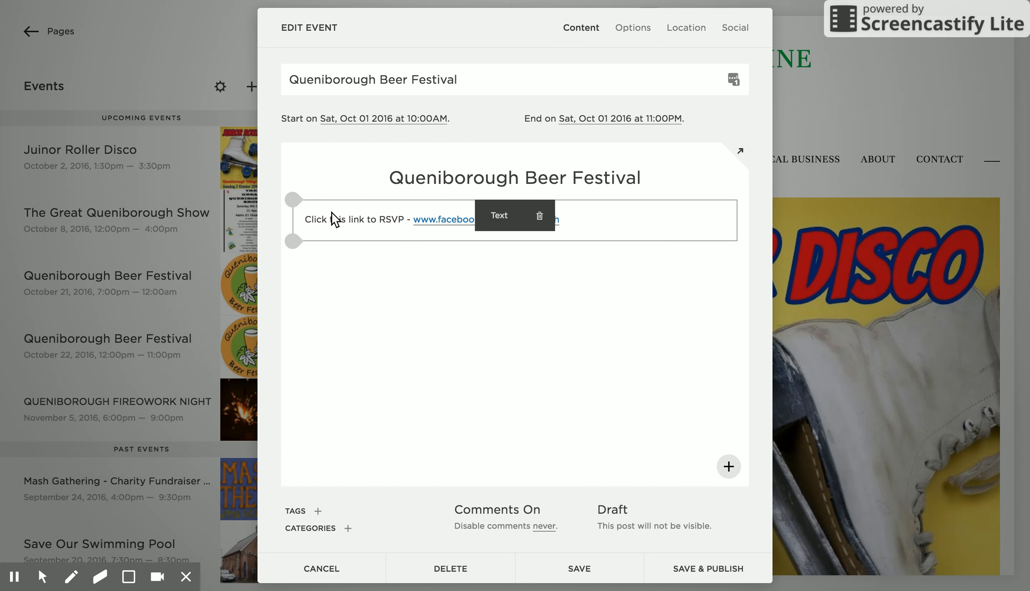
click(322, 215)
triple_click(321, 217)
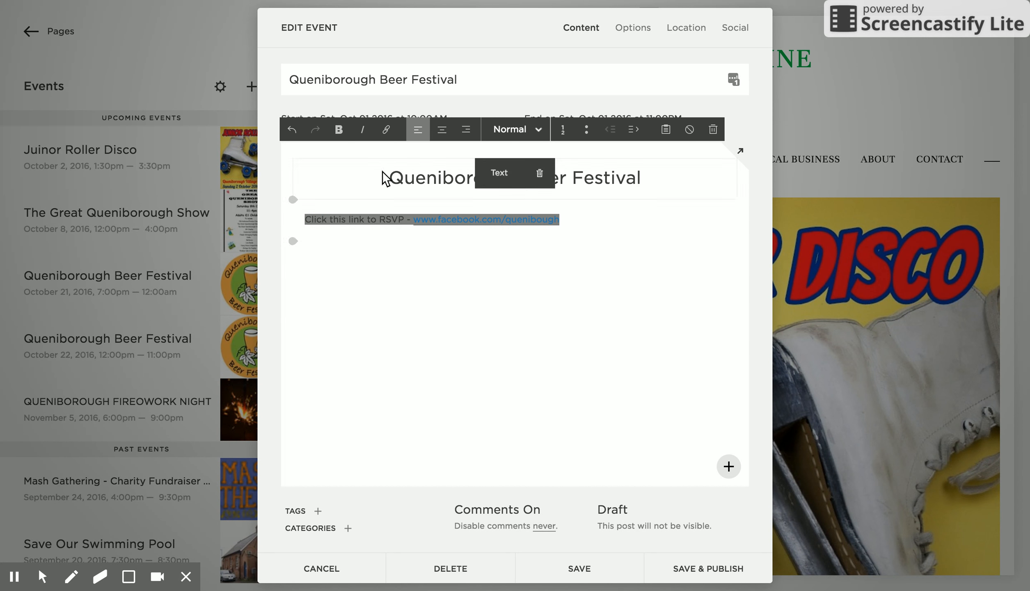
click(436, 132)
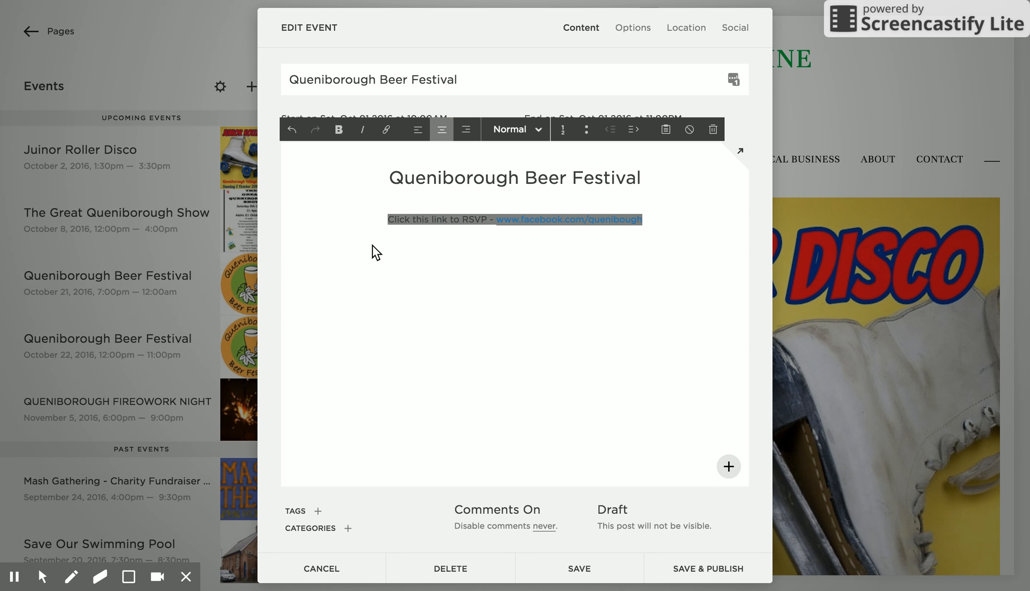
click(345, 261)
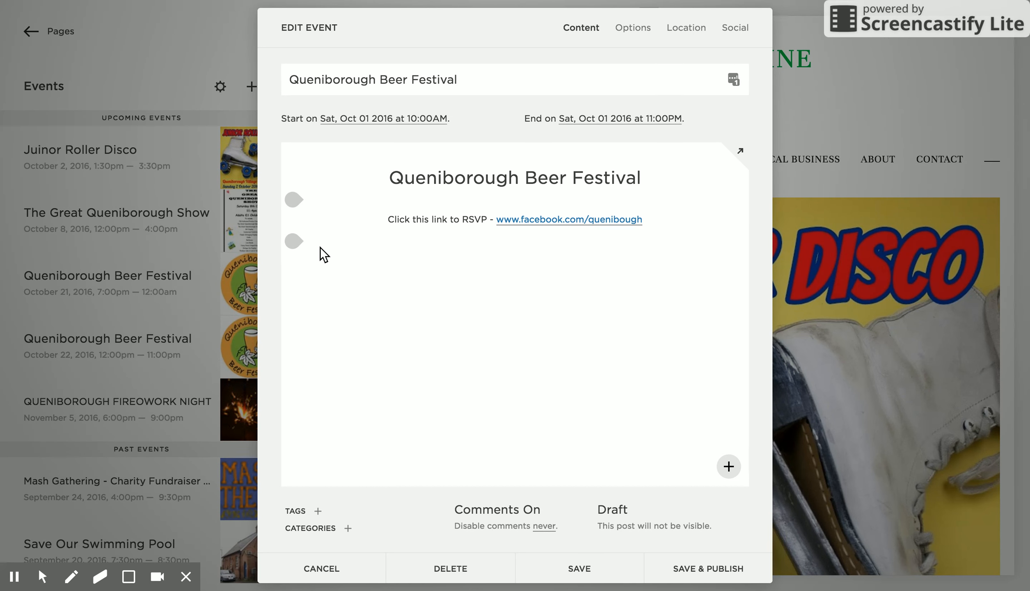
Browse the content block types that can be inserted below the RSVP line, from basic to filters and lists
click(298, 241)
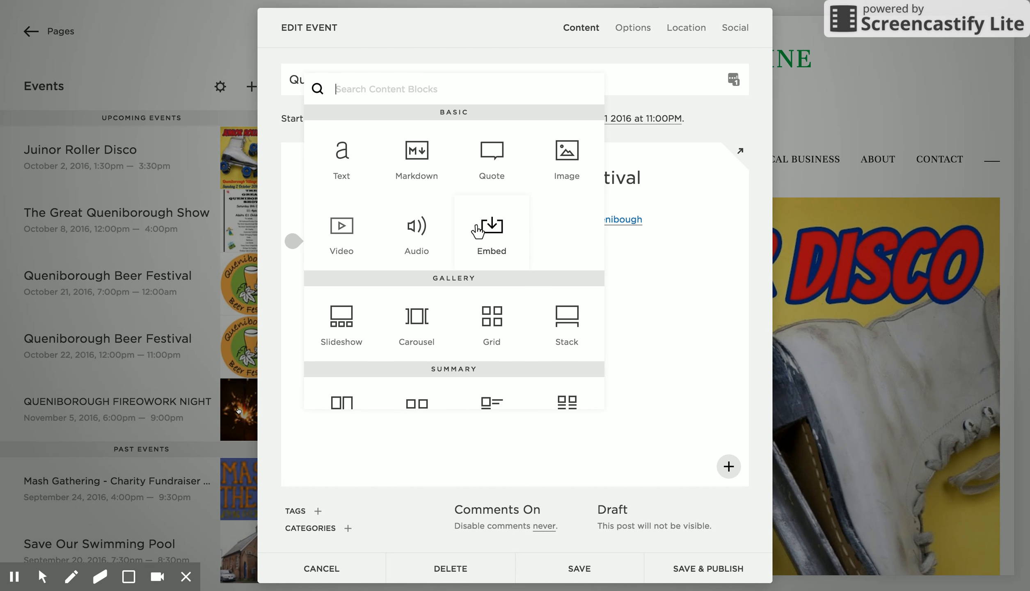
scroll(485, 229, down, 2)
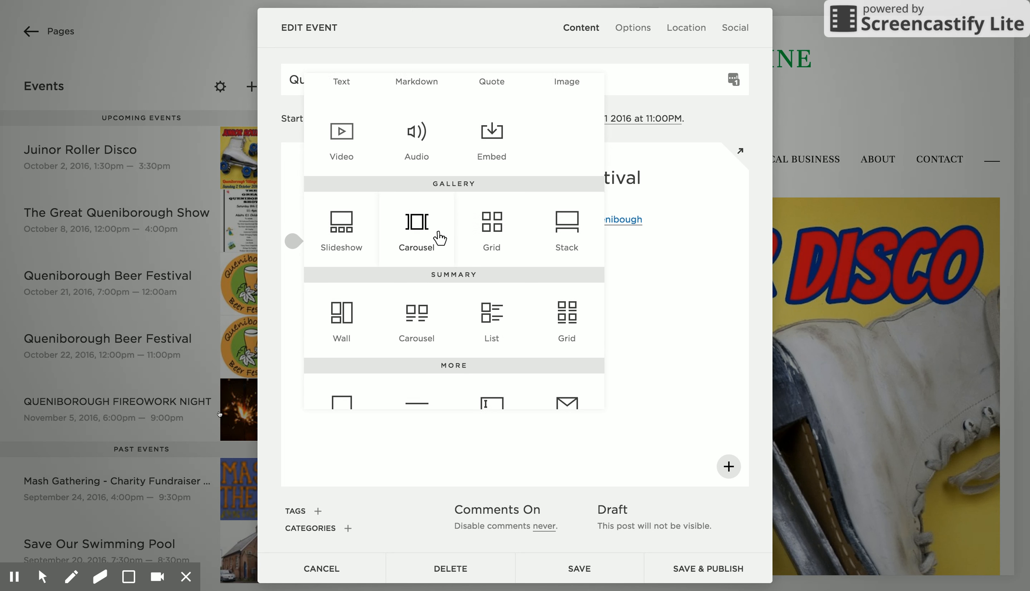
scroll(439, 236, down, 3)
scroll(438, 232, down, 1)
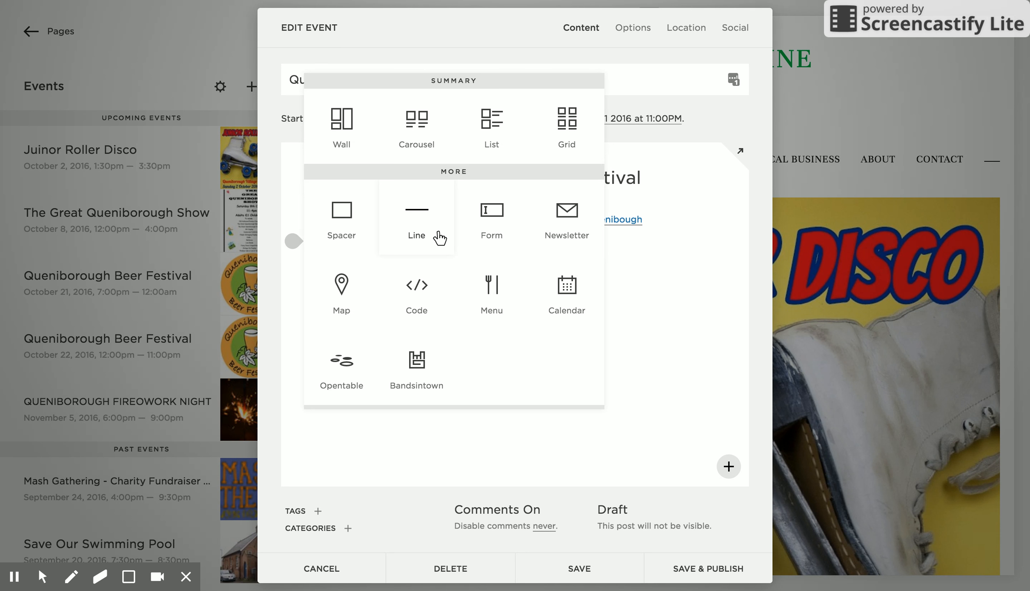
scroll(502, 225, down, 3)
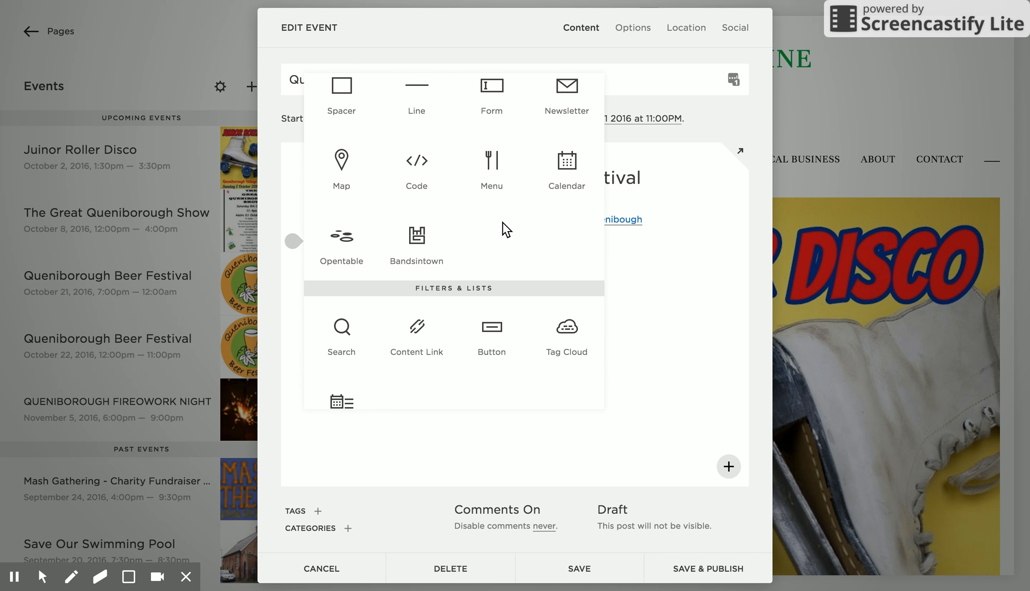
scroll(502, 222, up, 7)
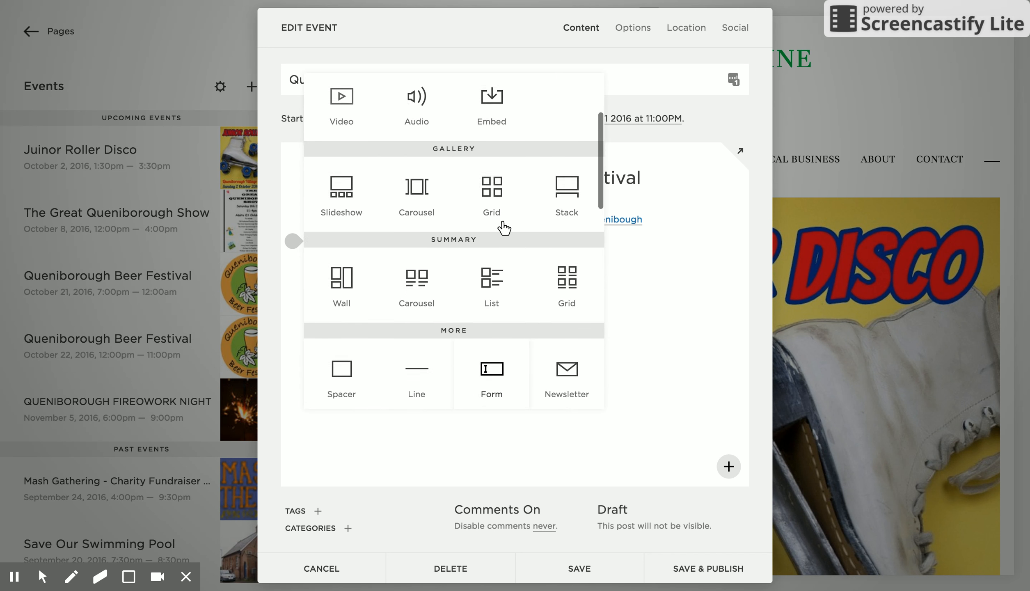
scroll(504, 227, up, 4)
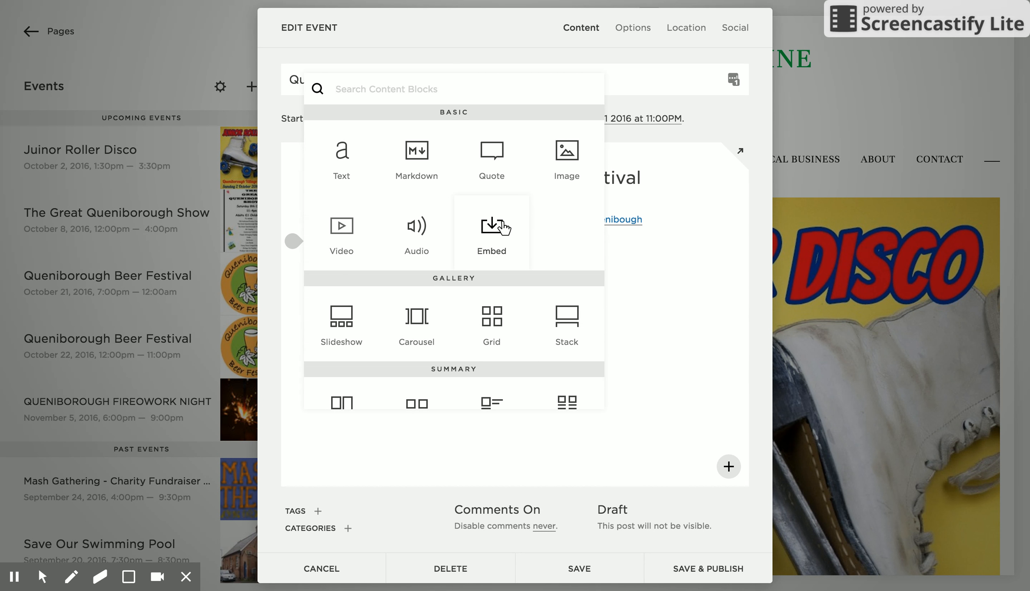
Insert an image block with the round Queniborough Beer Festival logo below the RSVP line and set it to Do Not Display Caption
click(568, 173)
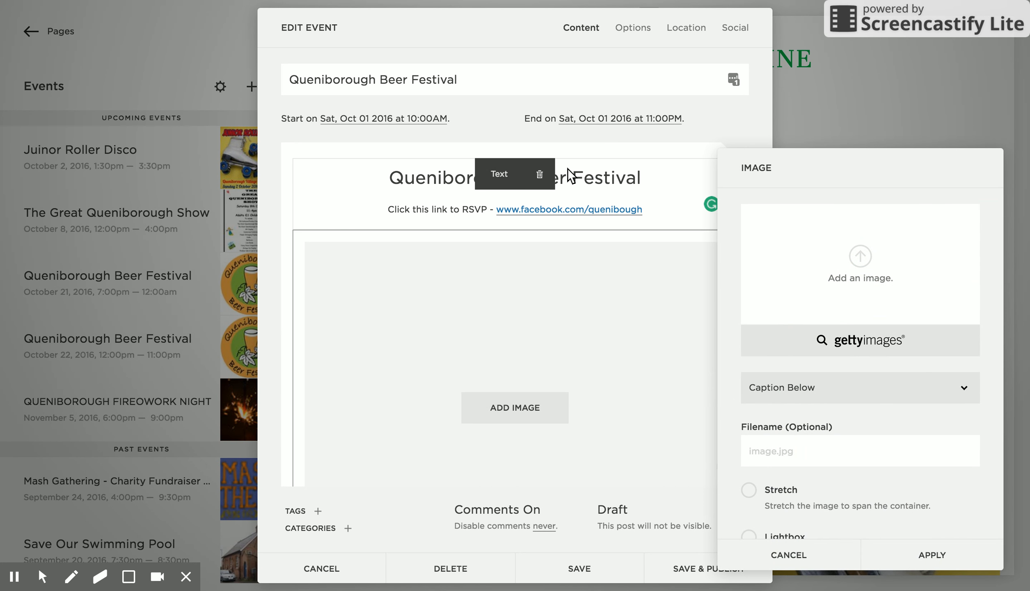
click(853, 253)
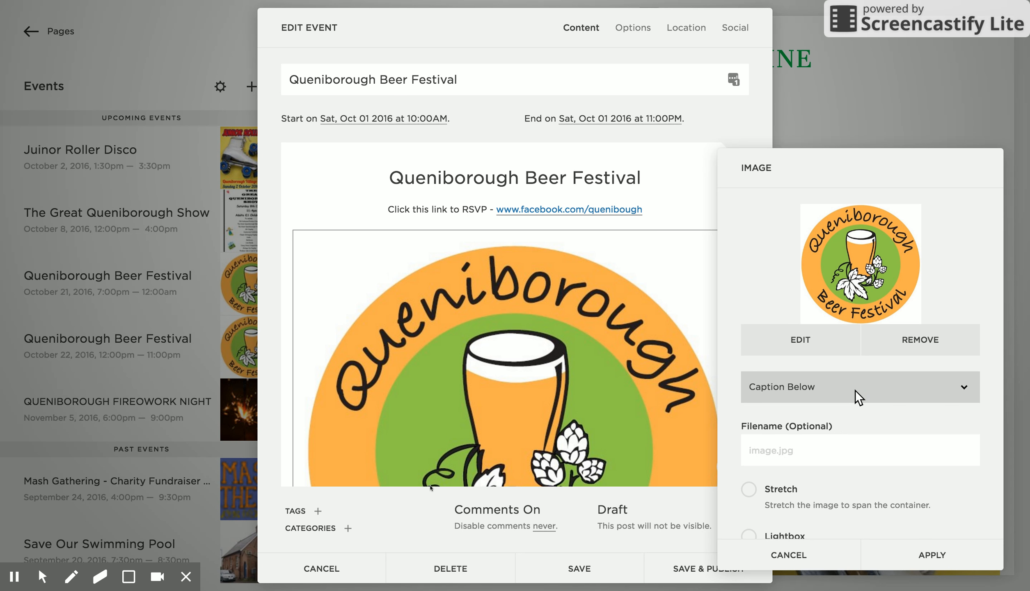
click(855, 389)
click(846, 412)
Set the logo image's filename to "Queniborough Beer Festival" and apply the image settings
click(831, 446)
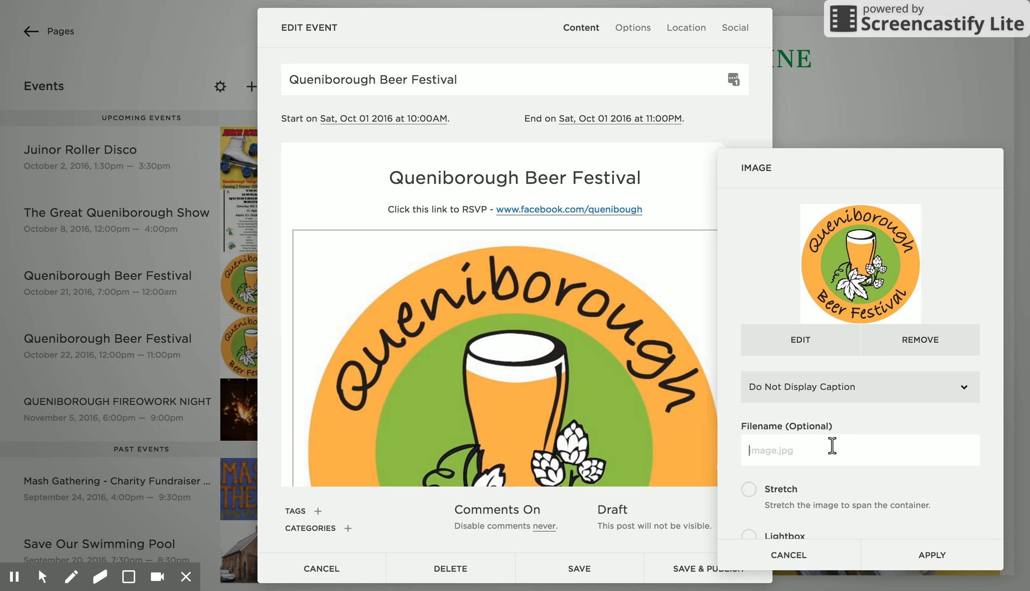
text(Beer)
key(ctrl+a)
text(Queniborough Beer Festival)
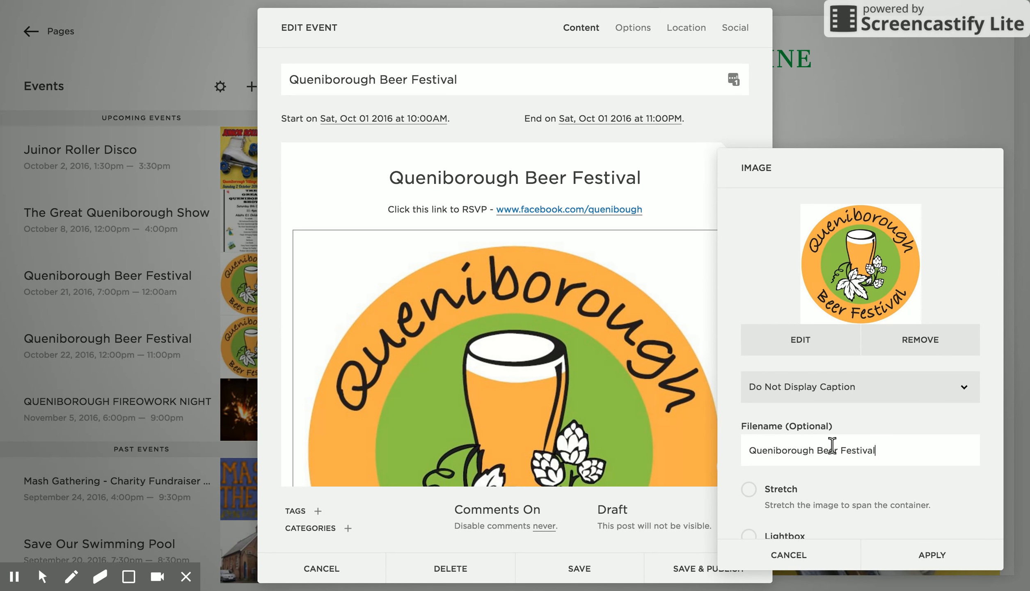
scroll(832, 430, down, 3)
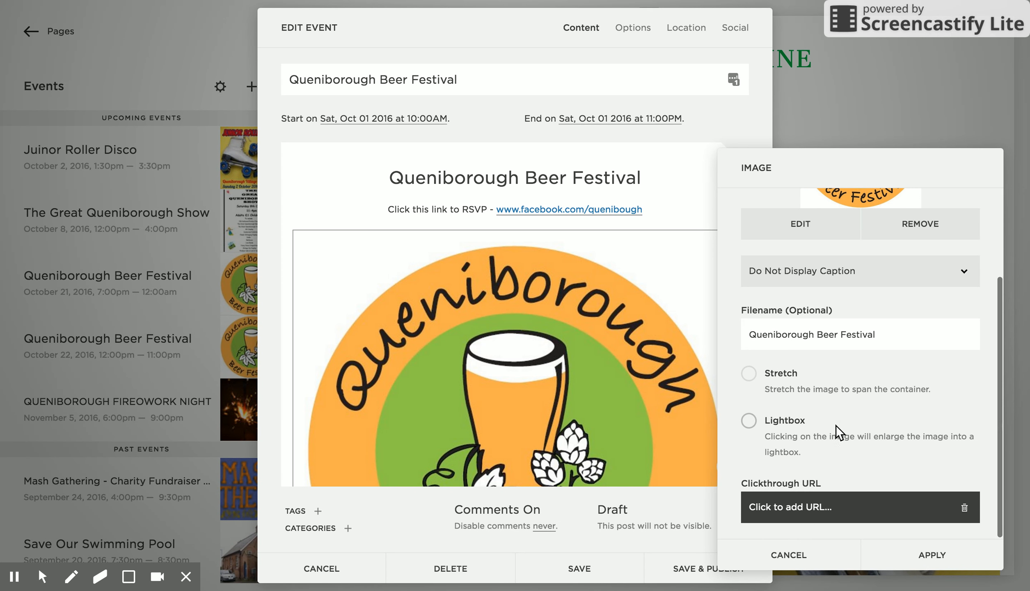
click(904, 546)
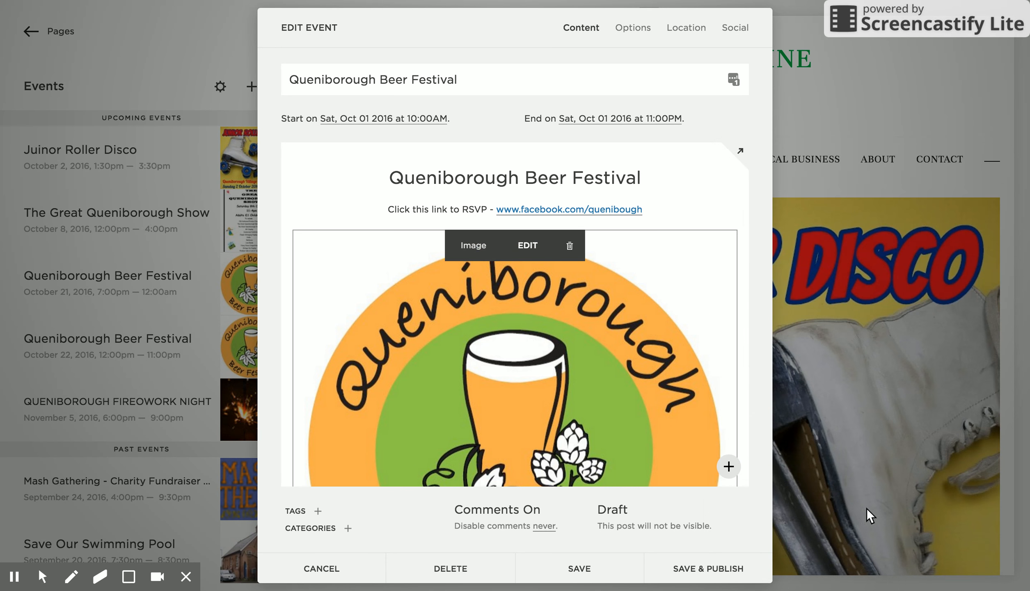
Insert a spacer block to the left of the logo so that they share one row below the RSVP line
scroll(524, 264, down, 5)
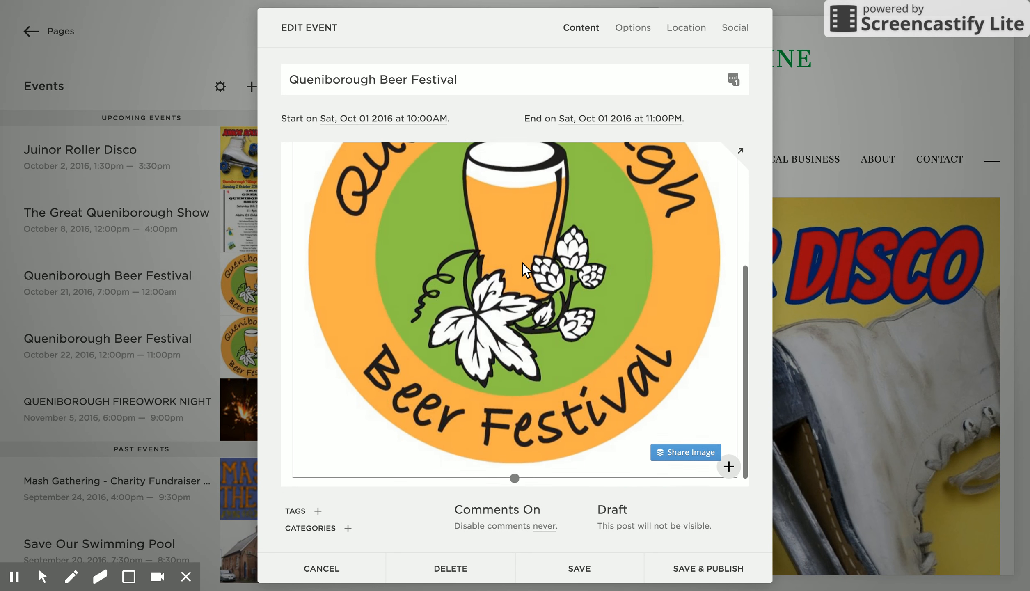
scroll(522, 262, up, 3)
scroll(523, 262, up, 2)
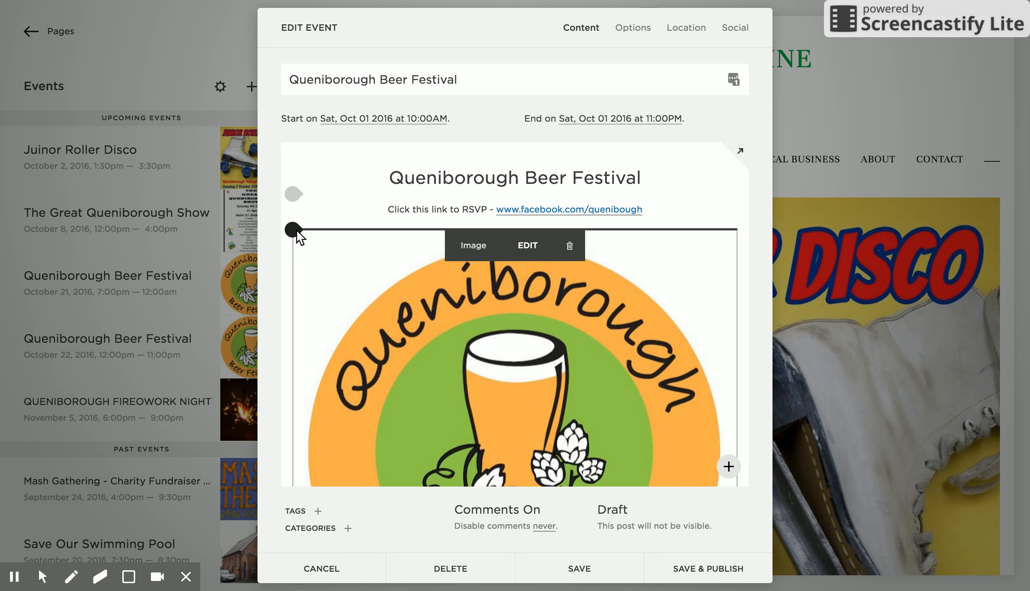
click(297, 230)
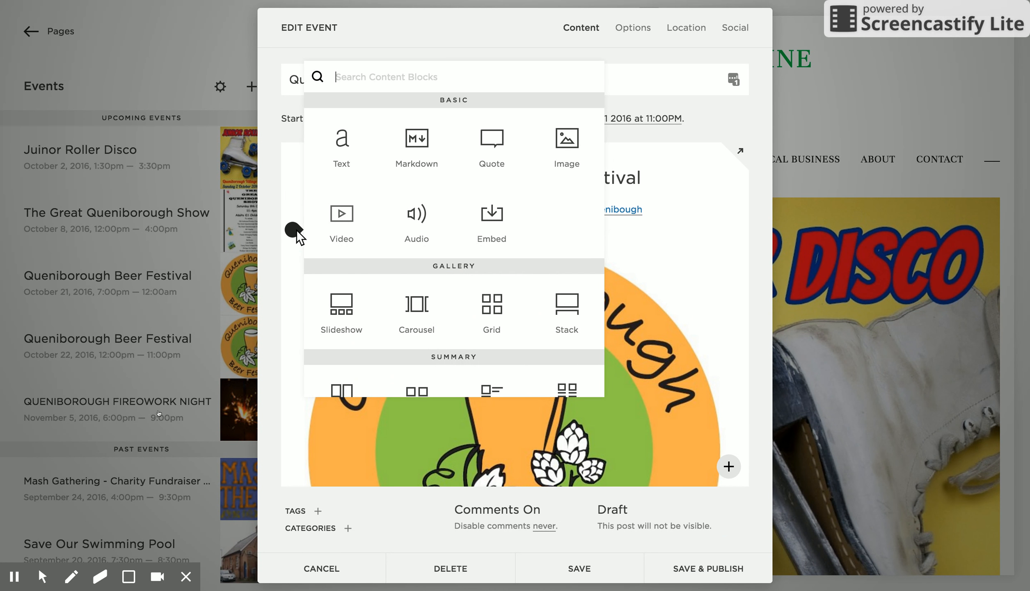
scroll(425, 297, down, 3)
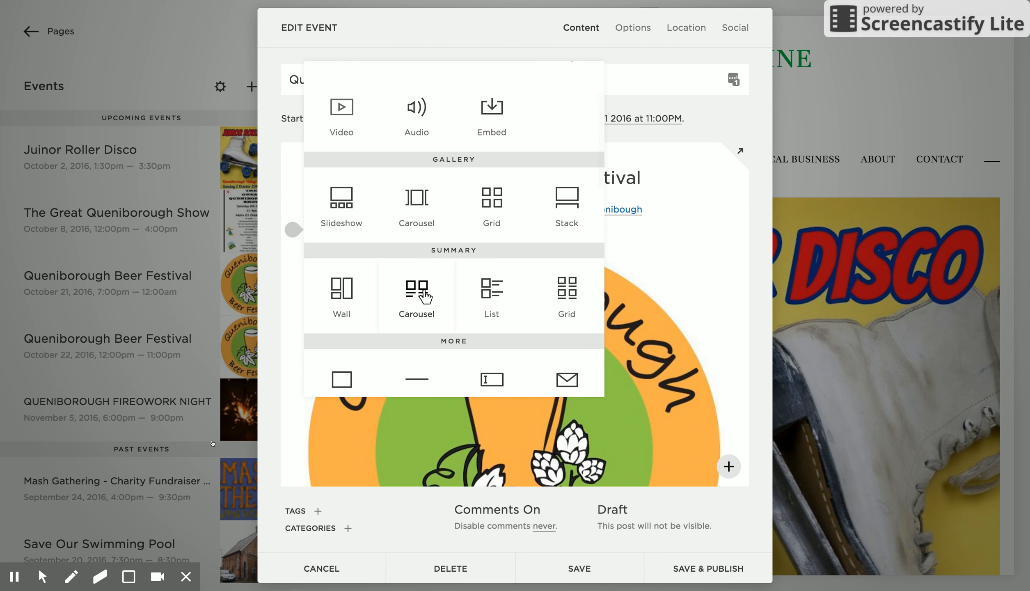
scroll(424, 298, down, 2)
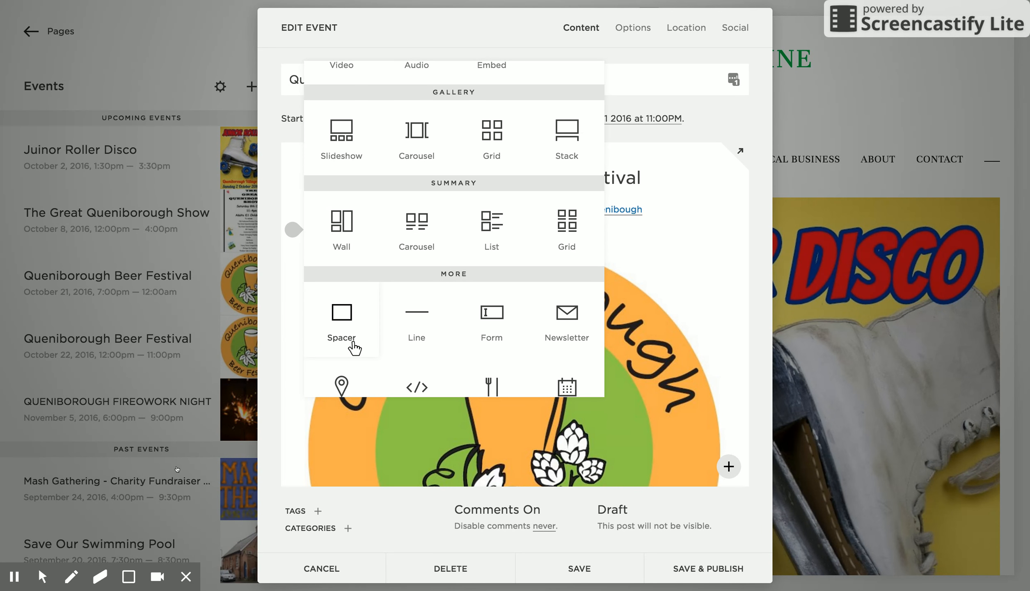
drag(354, 330, 383, 390)
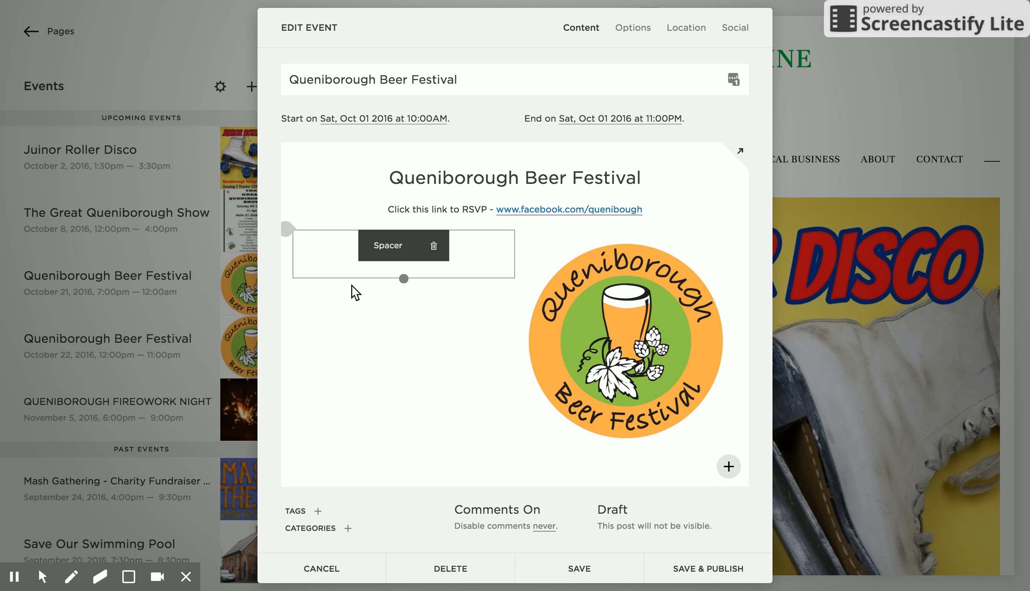
Place a second spacer to the right of the logo and narrow both spacers to enlarge the centred logo
click(294, 277)
scroll(366, 322, down, 5)
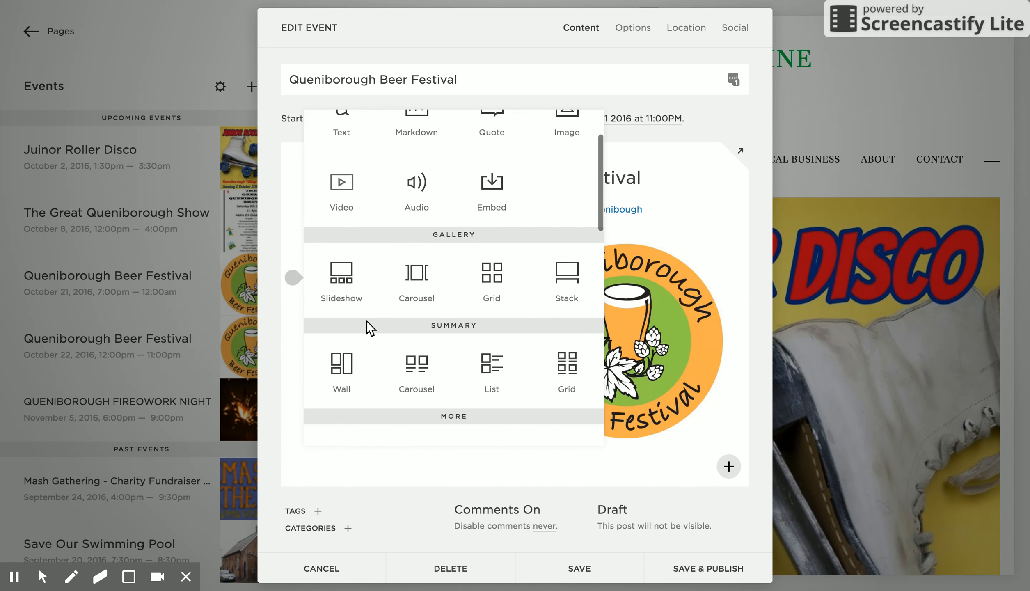
drag(340, 374, 676, 345)
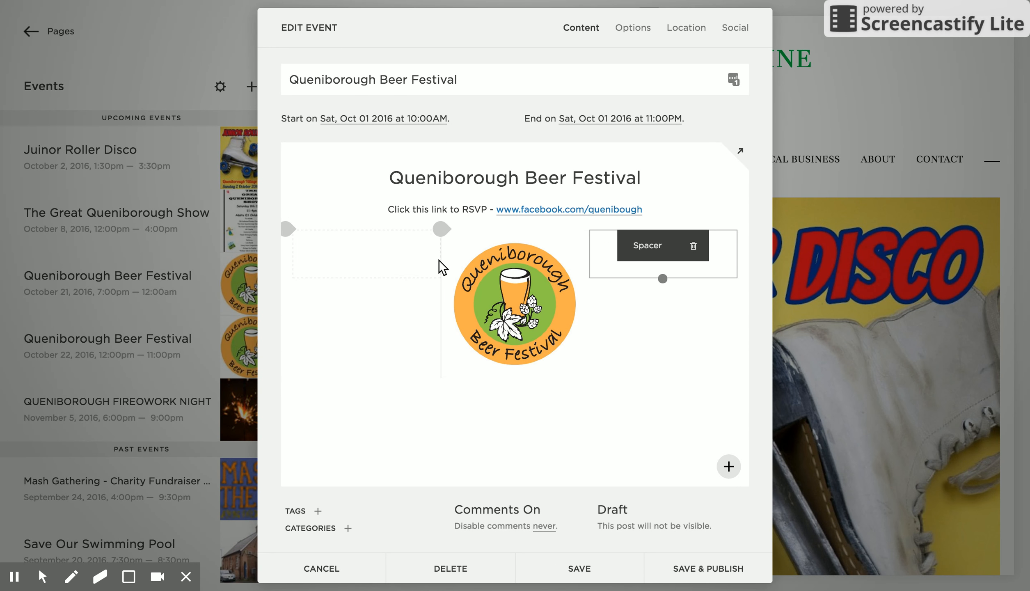
drag(441, 258, 414, 258)
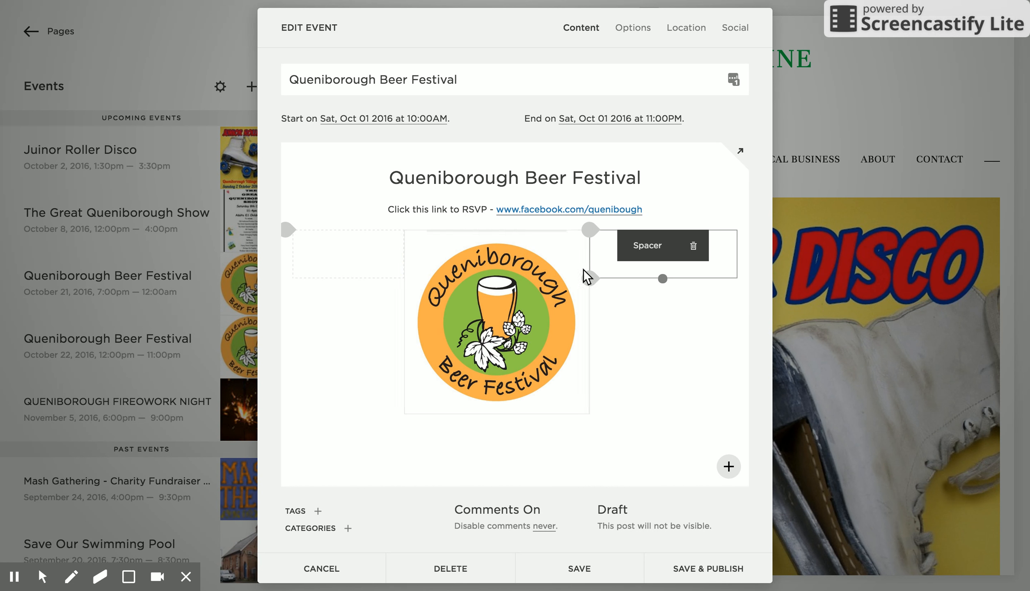
drag(590, 260, 622, 267)
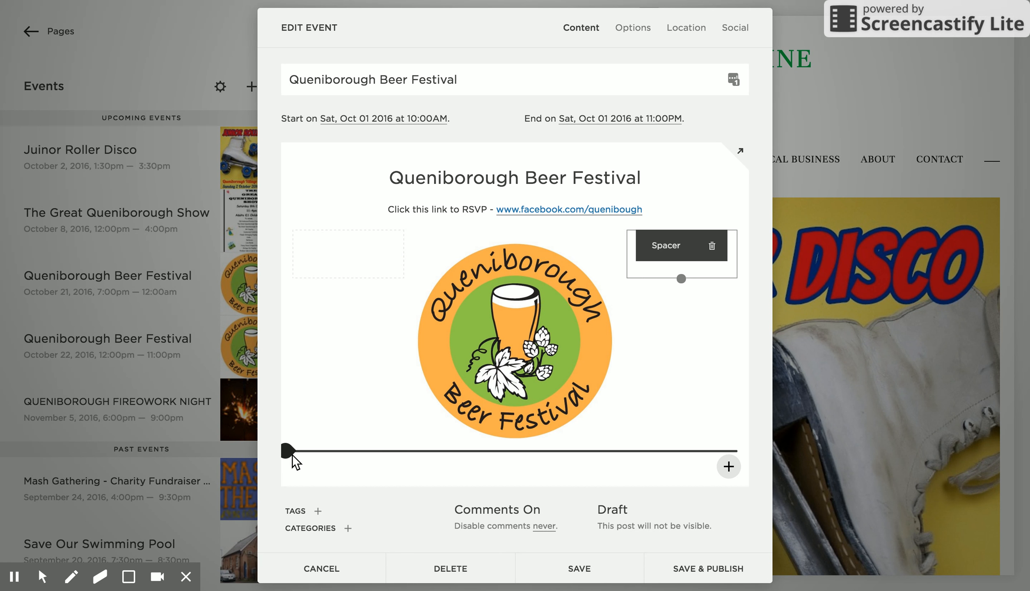
Insert a full-width line block below the row with the logo and spacers
click(288, 450)
scroll(437, 448, down, 5)
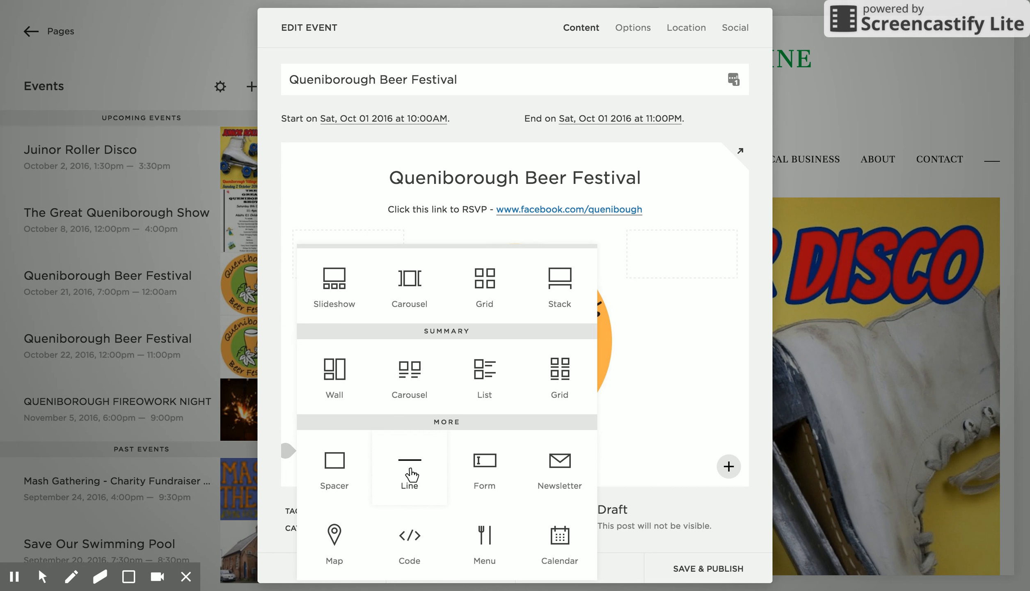
drag(411, 474, 430, 427)
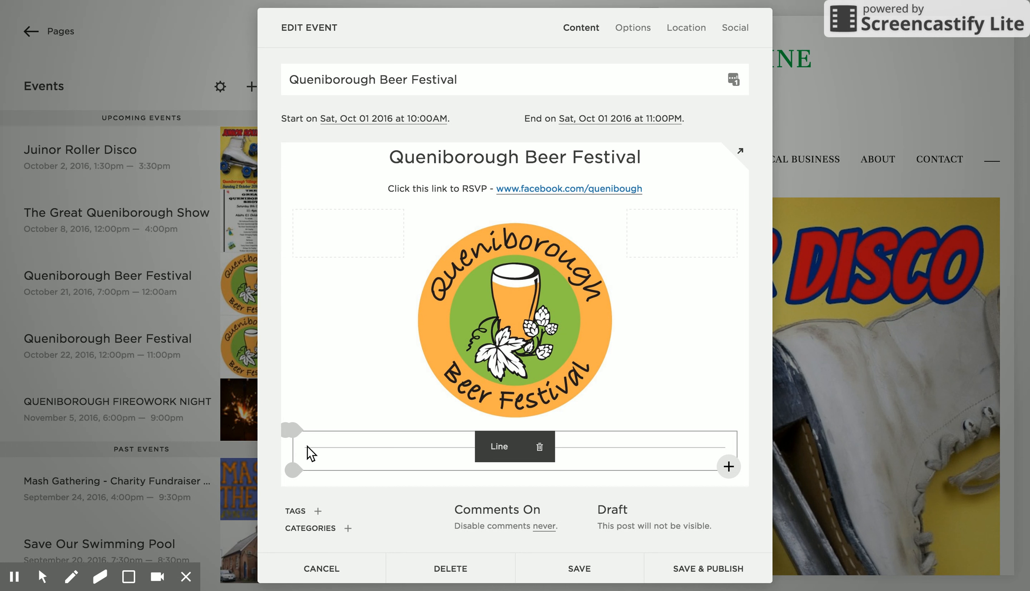
Add a text block below the line with three lines: "The event starts at 10:00am", "Q Brewery will be there" and "Closes at 17:00pm"
click(293, 470)
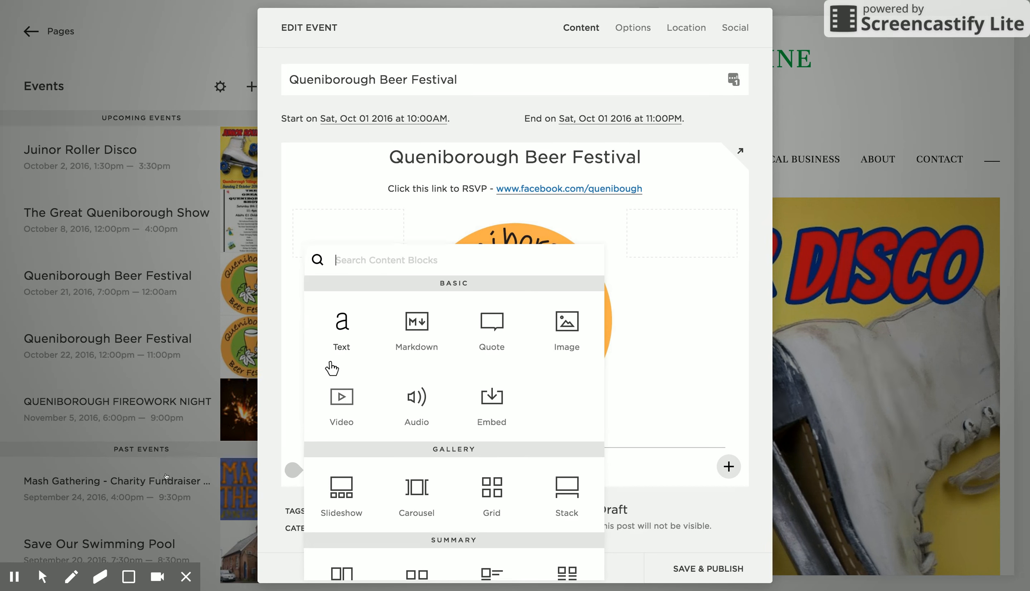
click(342, 341)
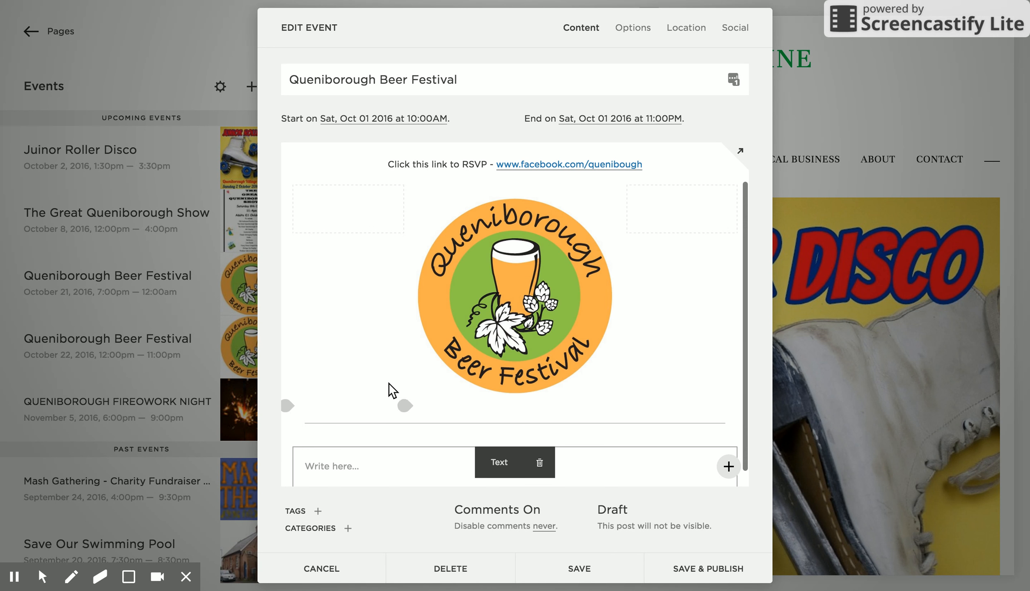
click(354, 443)
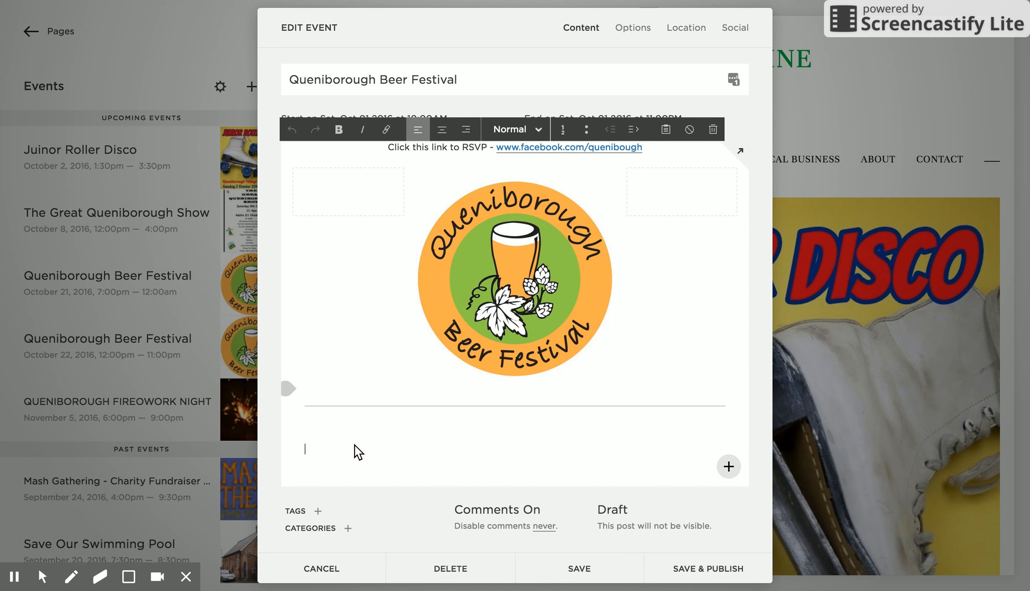
text(The event starts at 10:00m)
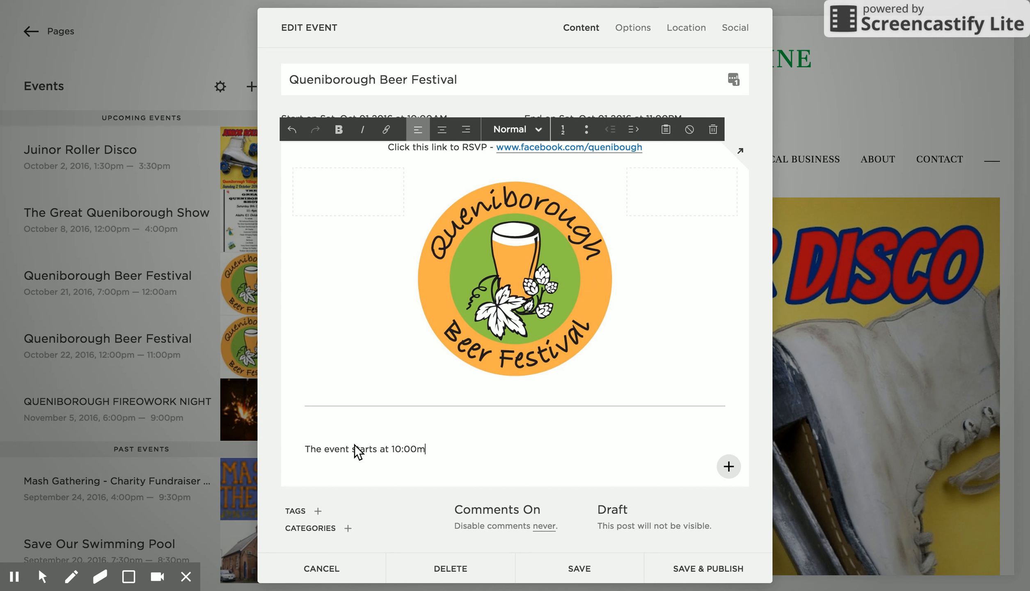
key(BackSpace)
text(am)
key(Return)
text(Q Brewery)
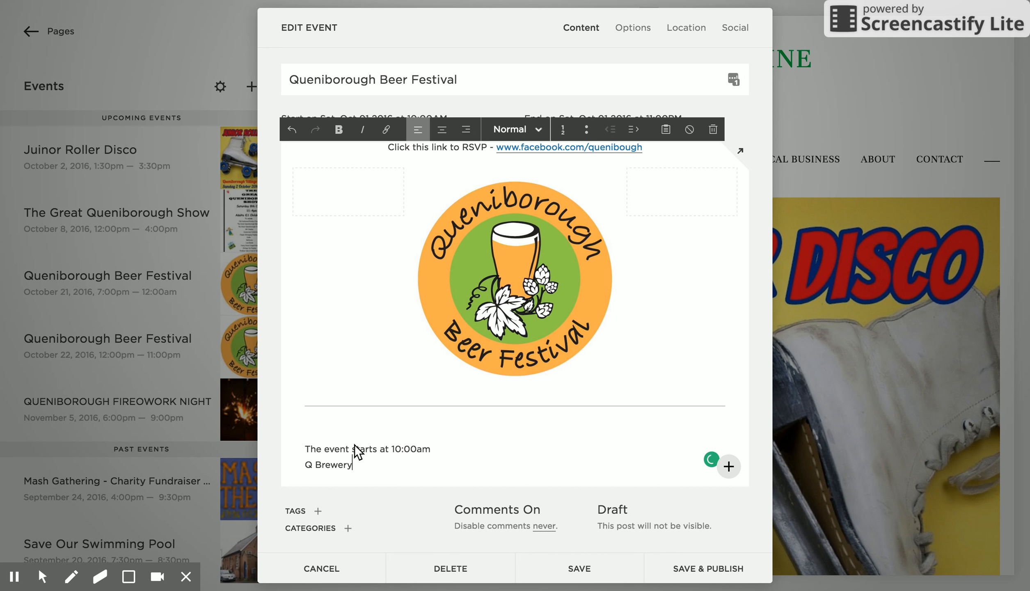
text( will be there )
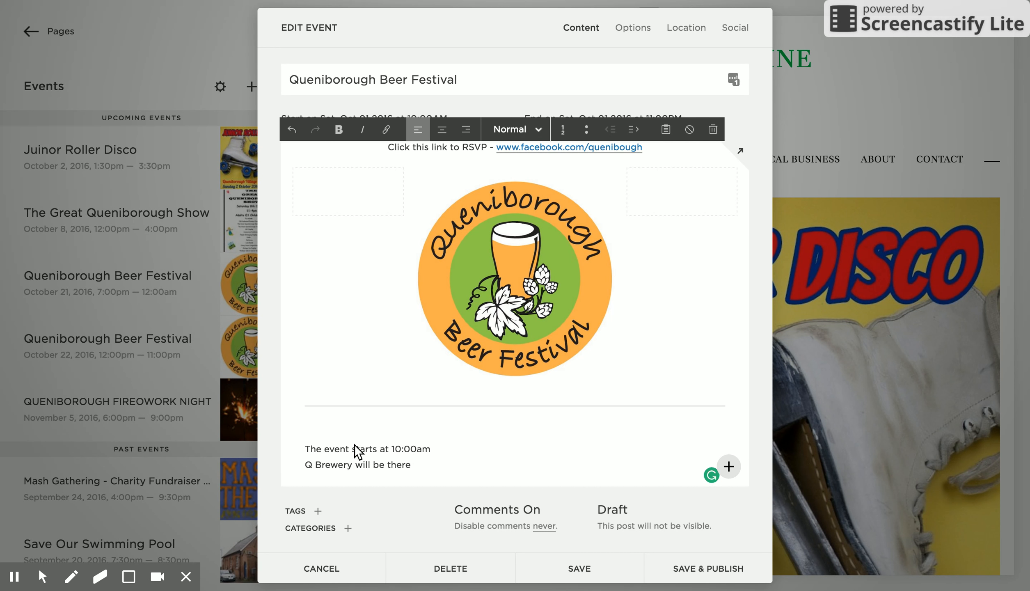
text(Closes at 17:00pm)
Format the three lines of event details as a bulleted list
scroll(358, 436, down, 1)
click(391, 449)
drag(390, 449, 303, 417)
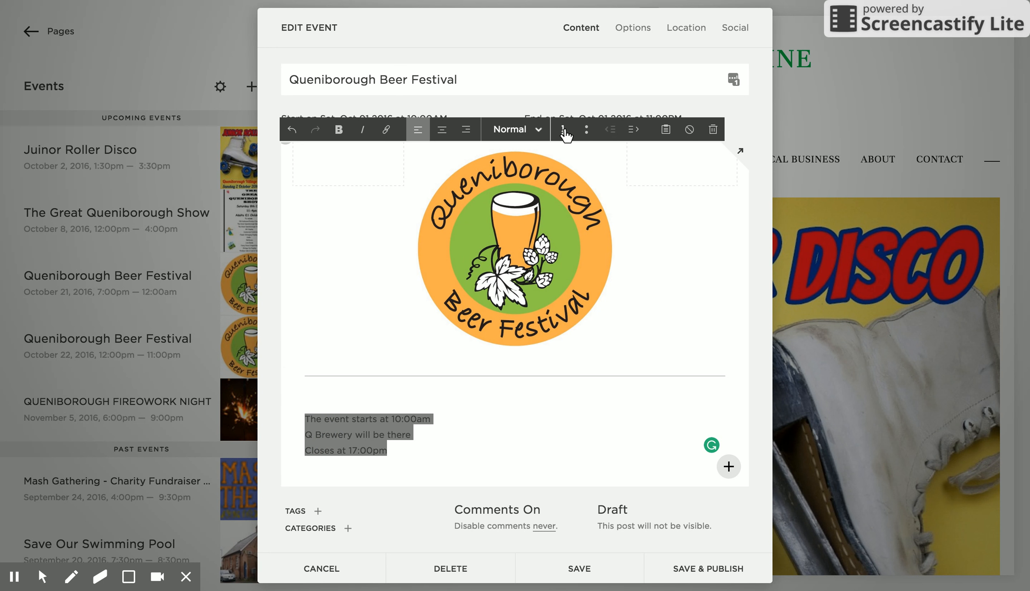
click(586, 130)
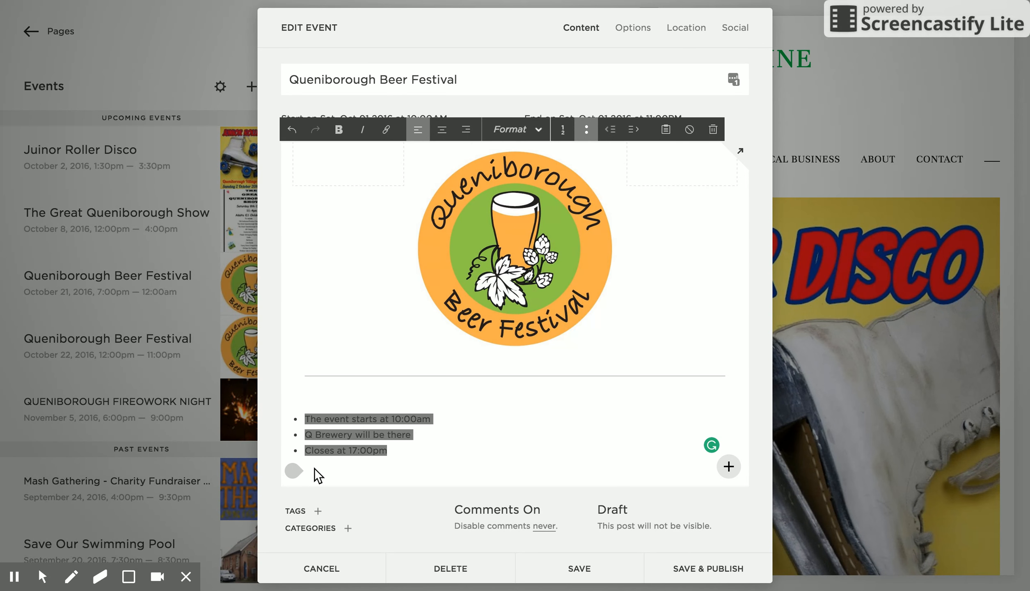
Add another text block below the bulleted list reading "This is example text..."
click(292, 470)
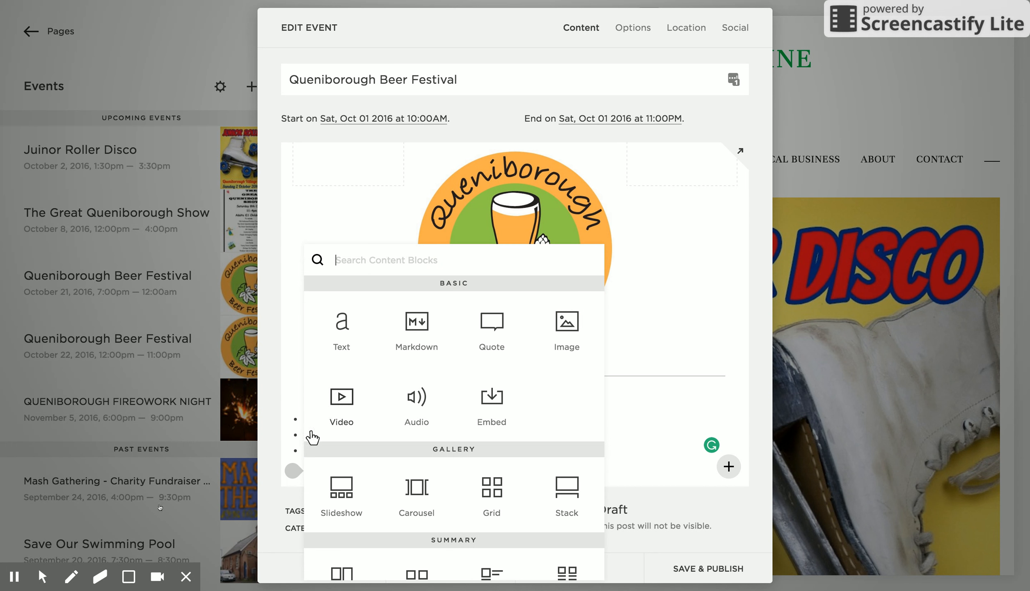
click(343, 330)
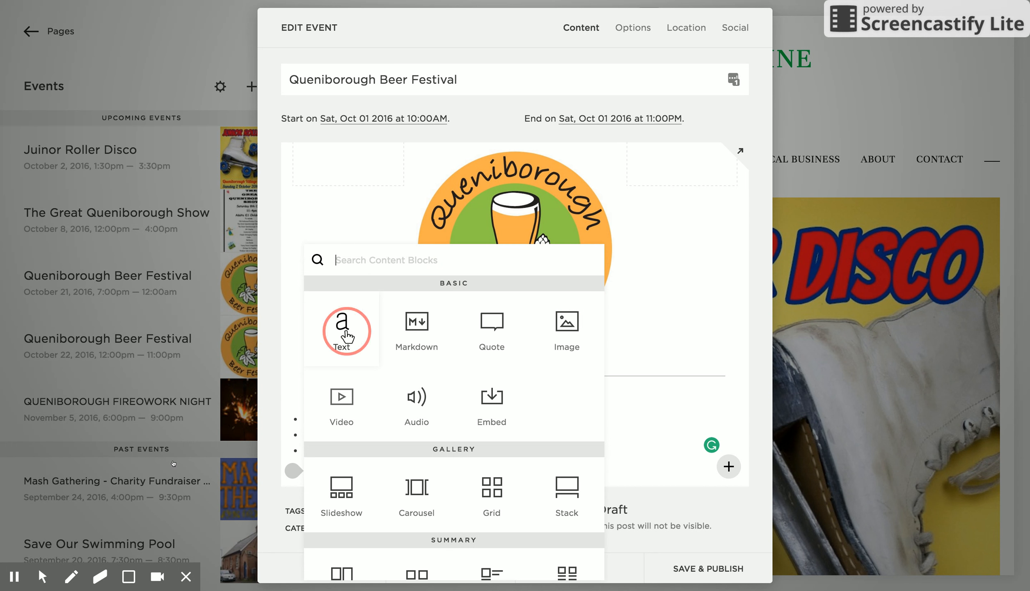
click(369, 449)
text(yHER)
key(super+a)
text(T)
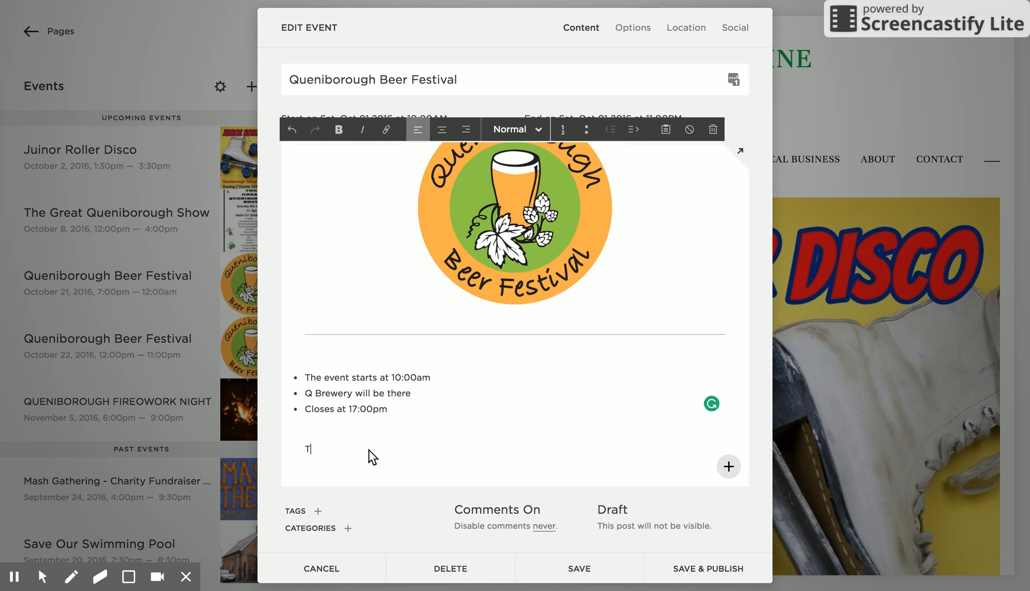
text(HEIR)
key(BackSpace)
key(BackSpace)
key(BackSpace)
key(BackSpace)
text(HIS IS EXAM)
key(super+a)
text(This is example text...)
Assign the existing Charity Event category to the event
click(339, 526)
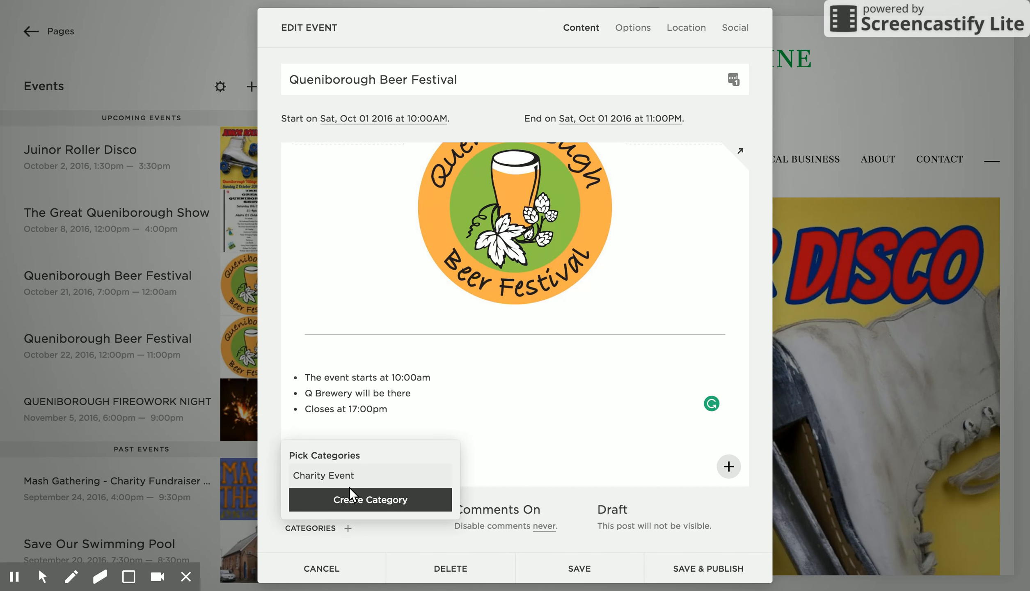
click(373, 477)
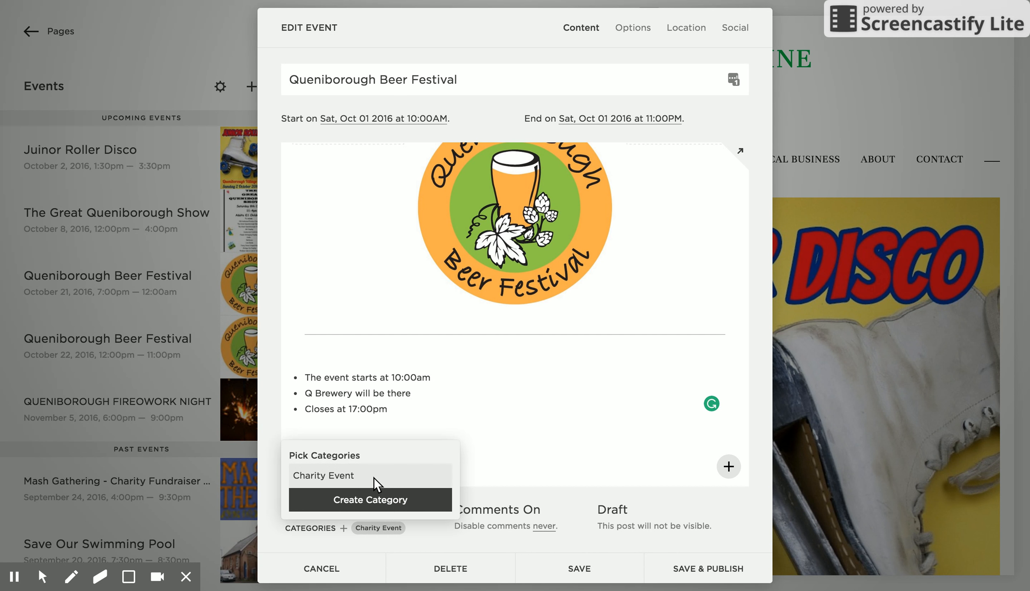
click(276, 490)
Add the tags Queniborough, Beer and Charity to the event
click(315, 510)
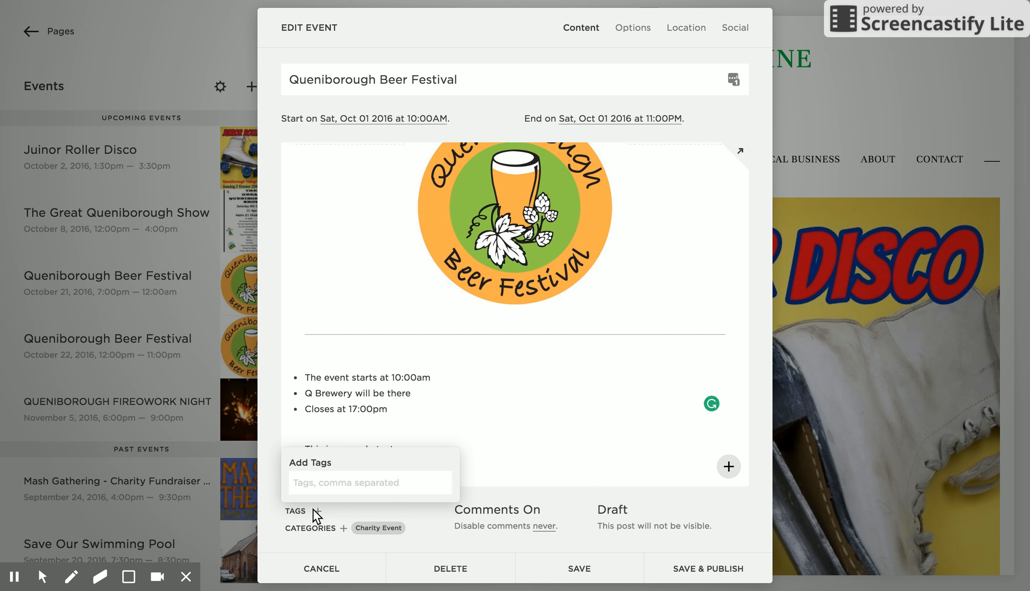
click(323, 482)
text(Queniborough)
key(Return)
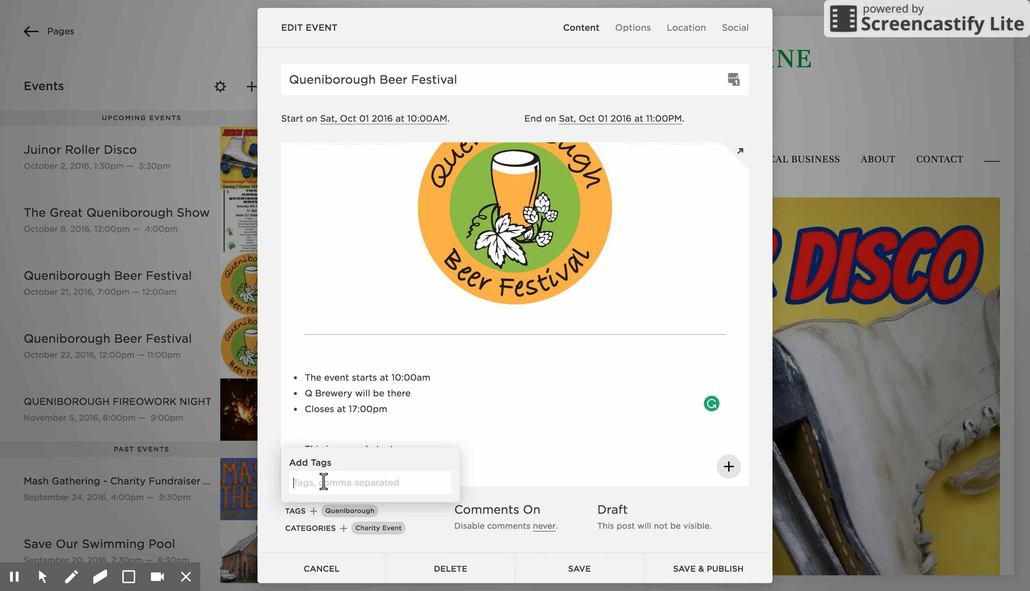
text(Beer)
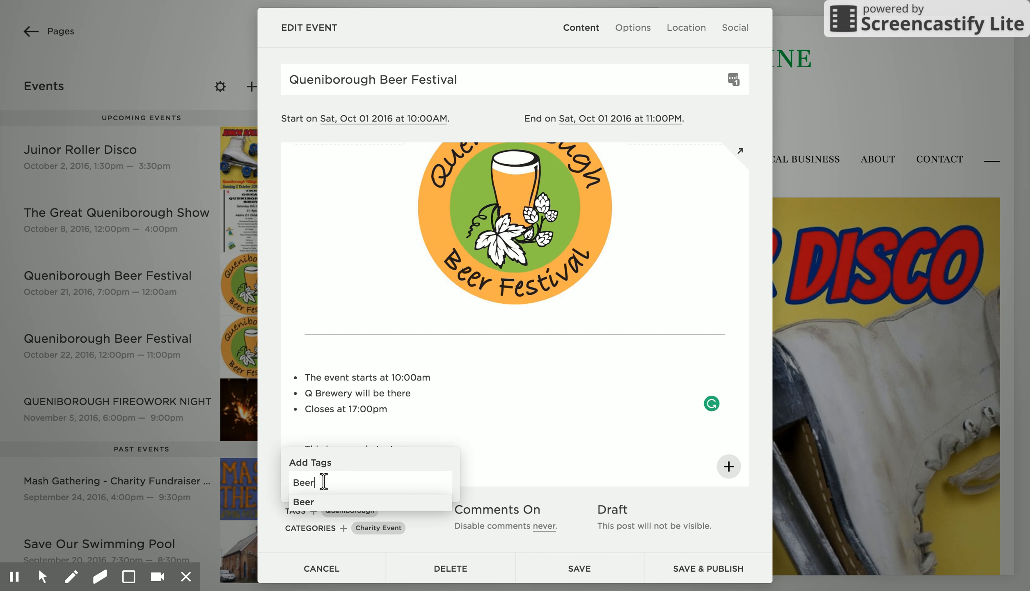
key(Return)
text(Charity)
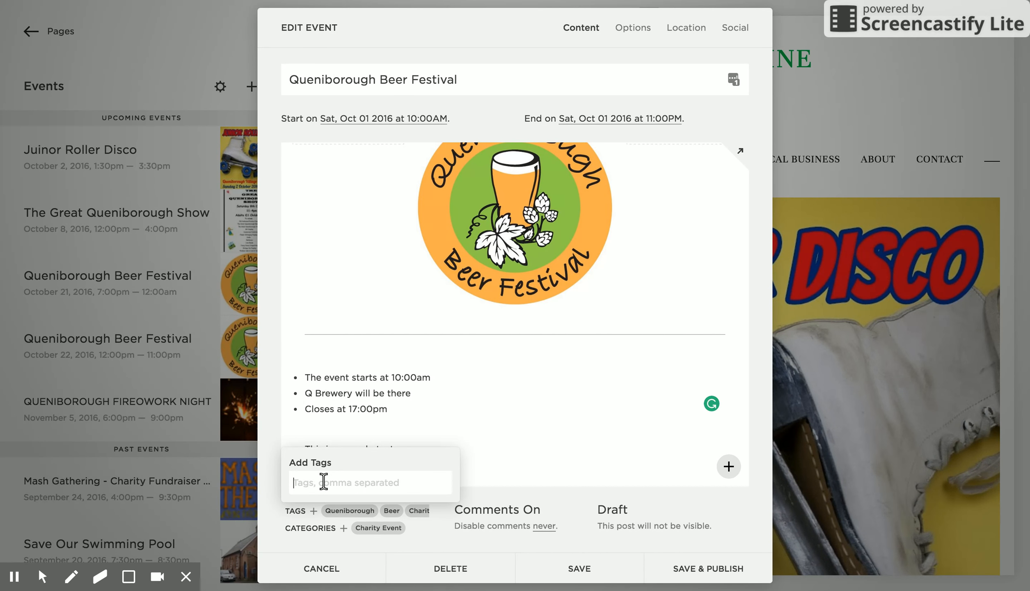
Add the tag Village Hall to the event
text(Village)
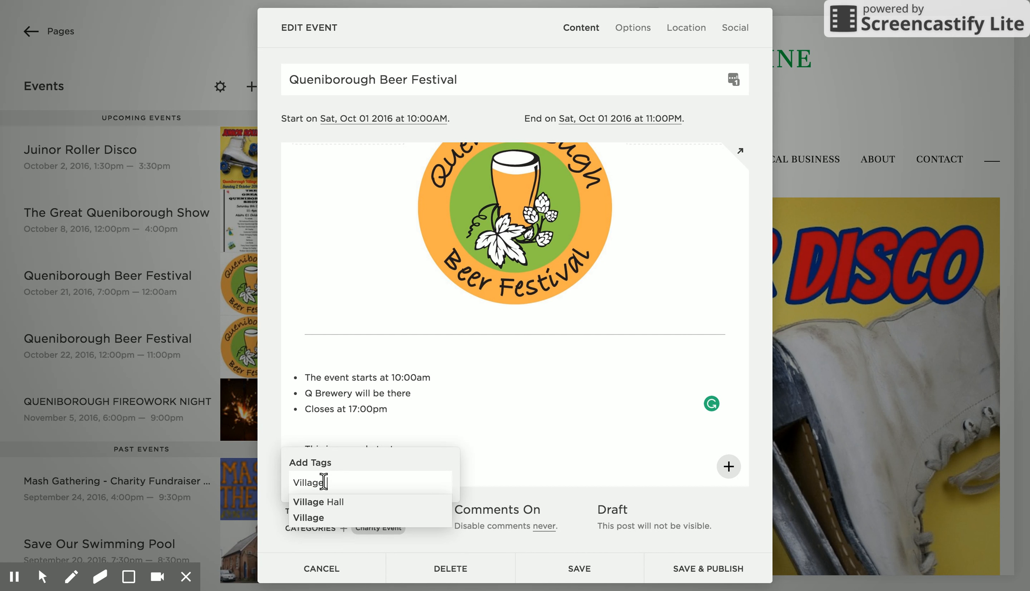
text( Hall)
key(Return)
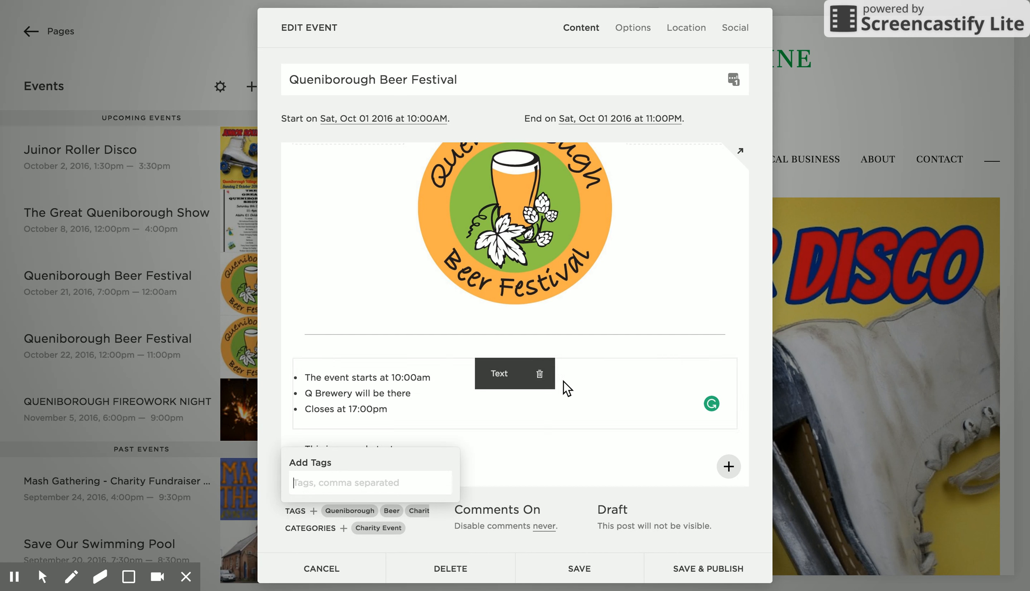
Upload the round Queniborough Beer Festival logo as the event's thumbnail image
click(639, 36)
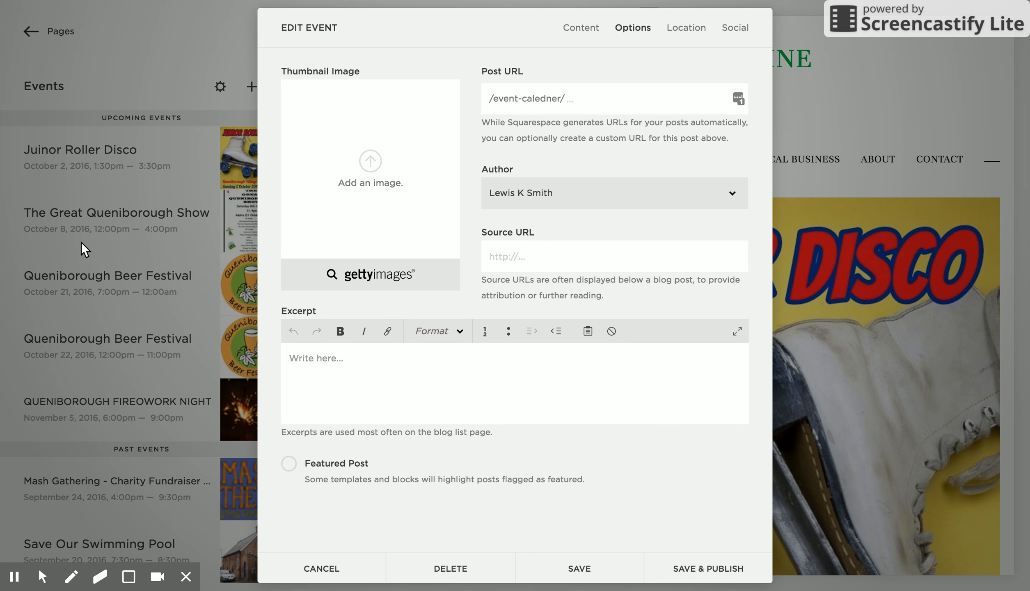
click(355, 172)
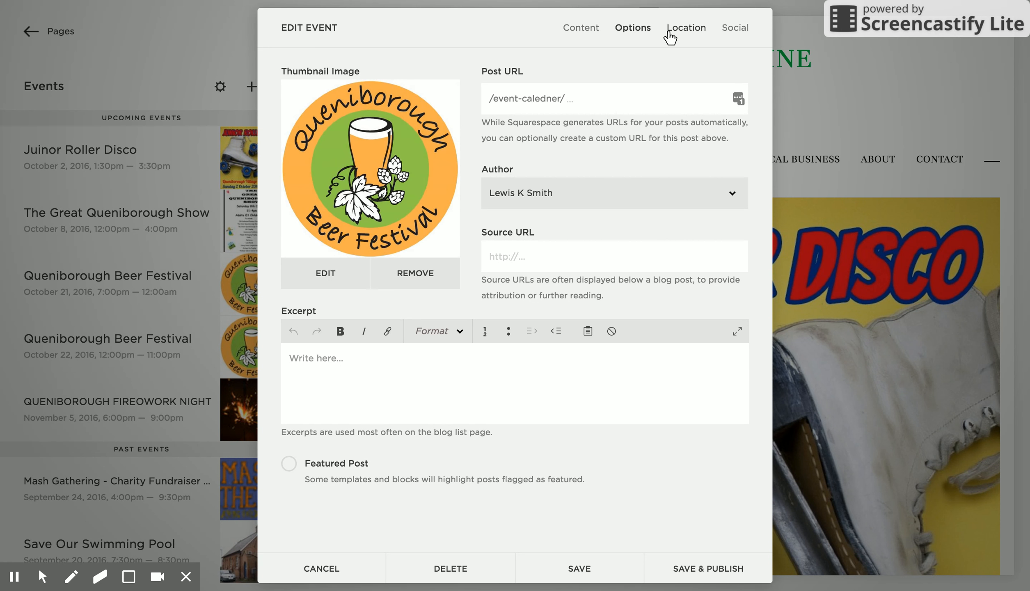
Enter "Queniborough Village hall" as the business name in the event's location details
click(689, 32)
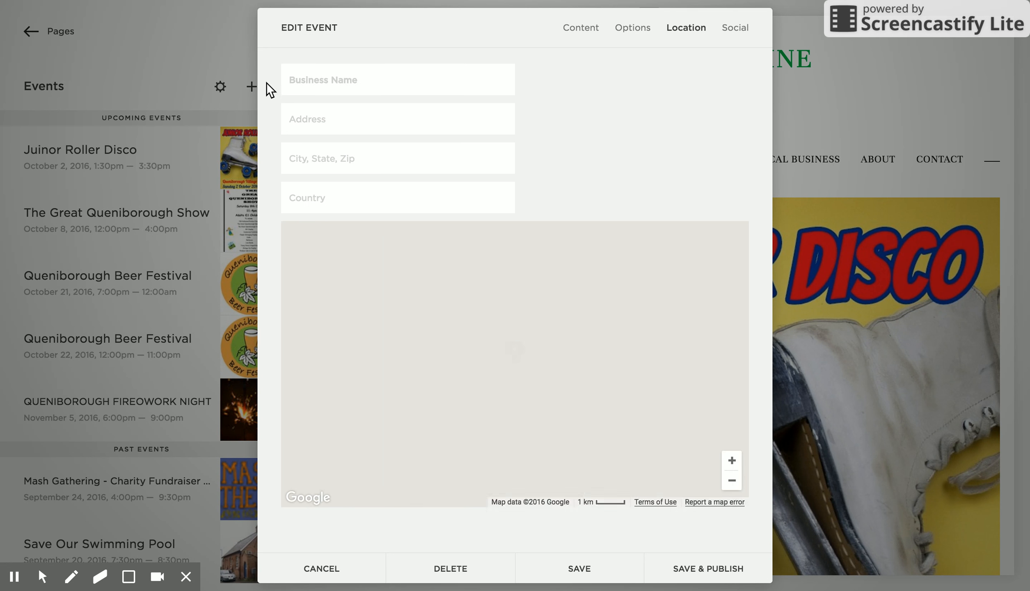
click(294, 79)
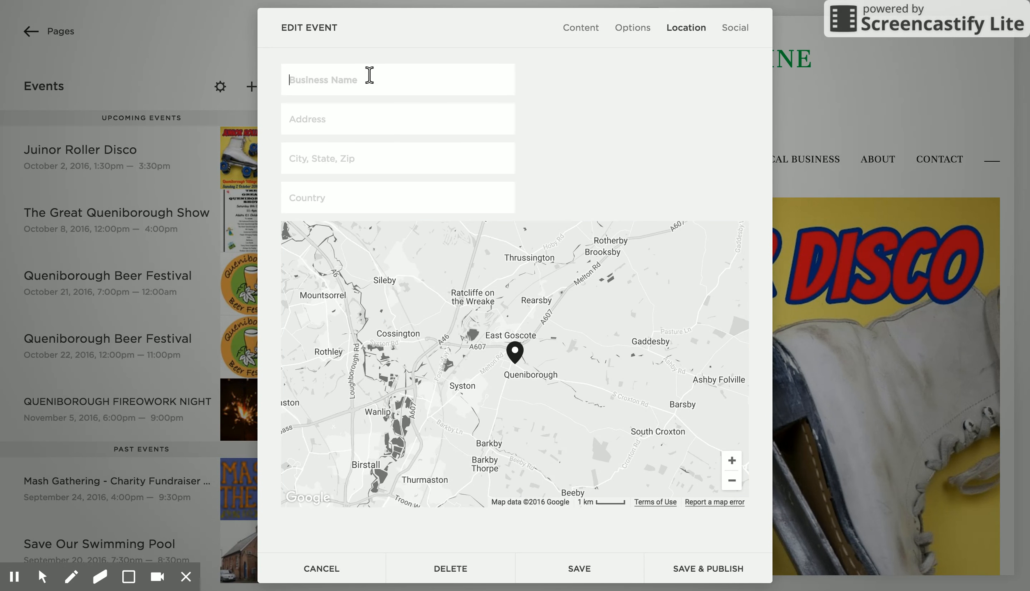
text(Queniborough )
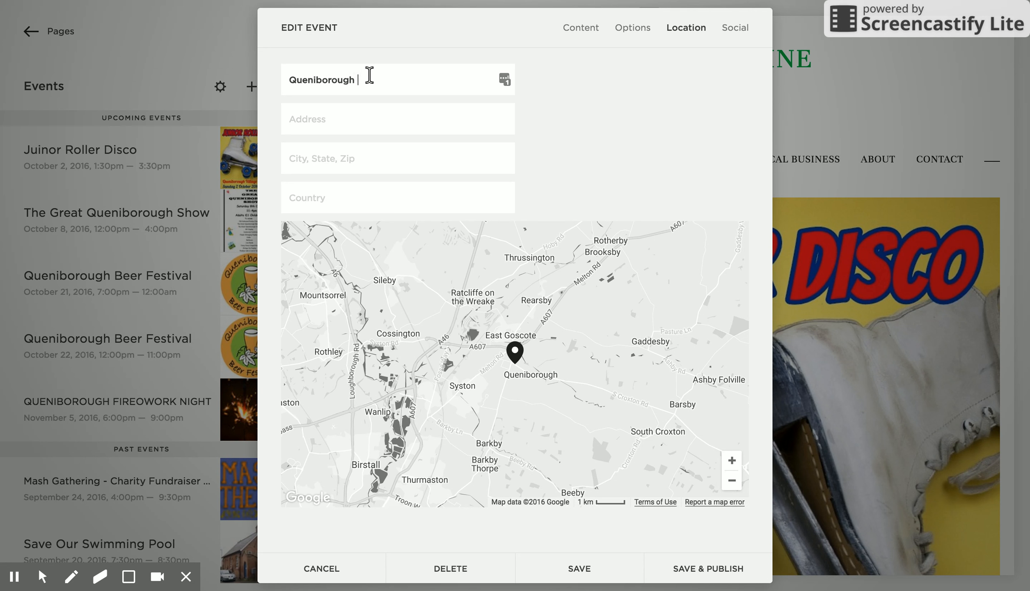
text(Village hall)
Turn on sharing to the connected Facebook account and save the event without publishing it
click(734, 29)
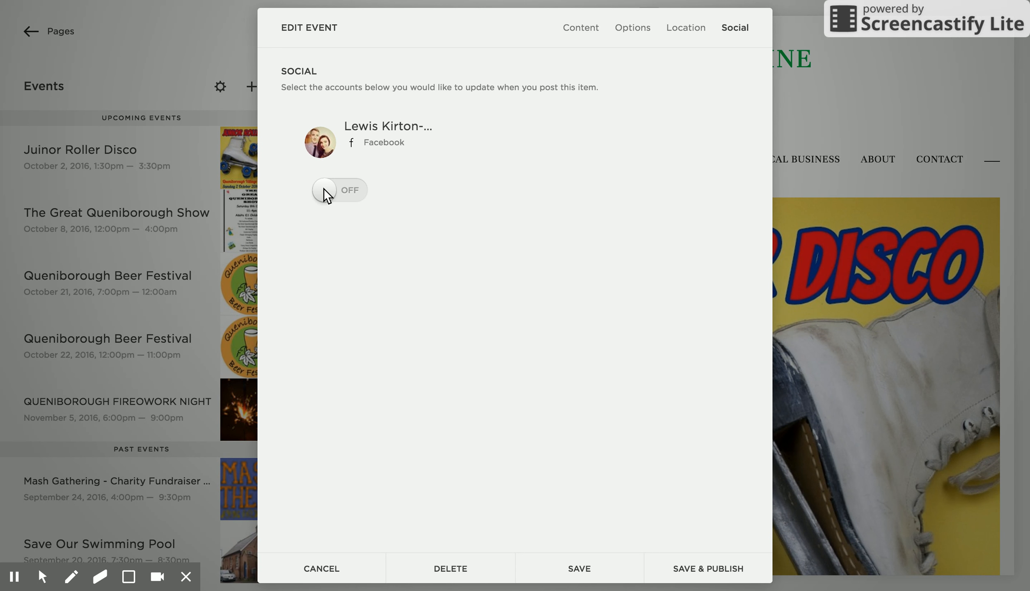
click(326, 189)
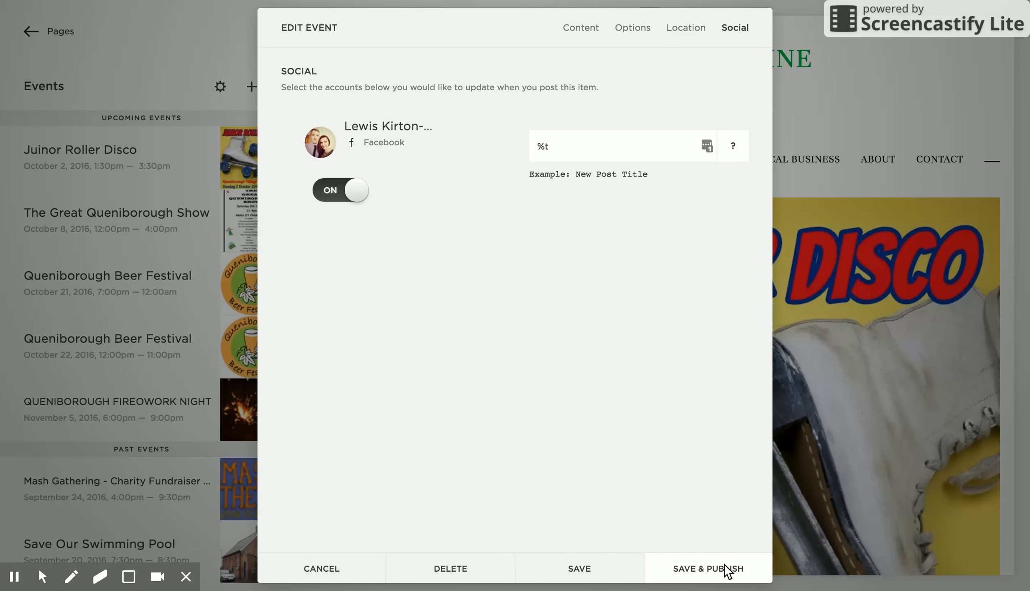
click(599, 561)
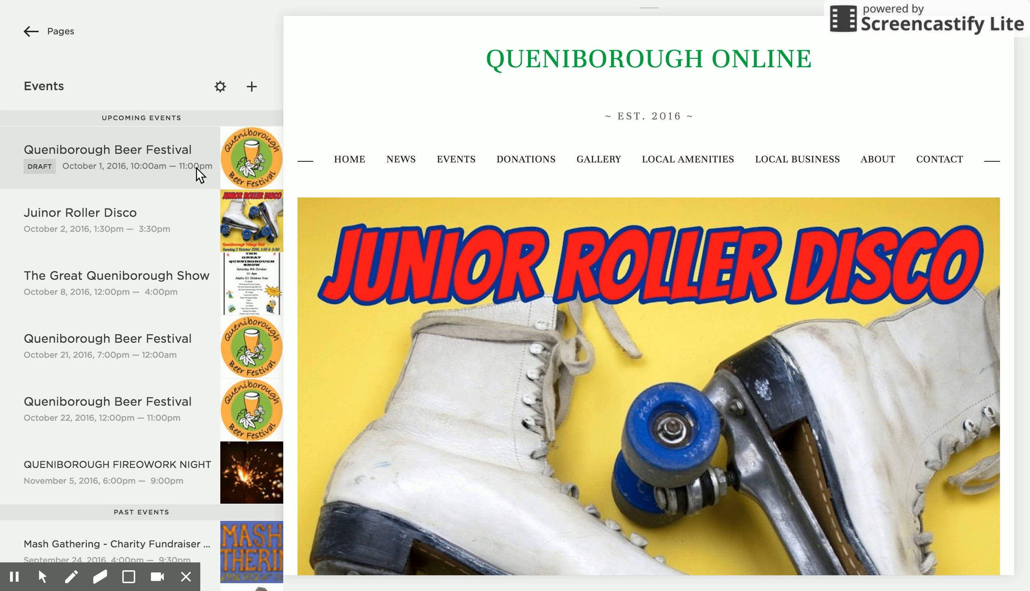
Set the end time of the draft Queniborough Beer Festival event to 05:00 PM and save the event
mouse_move(166, 151)
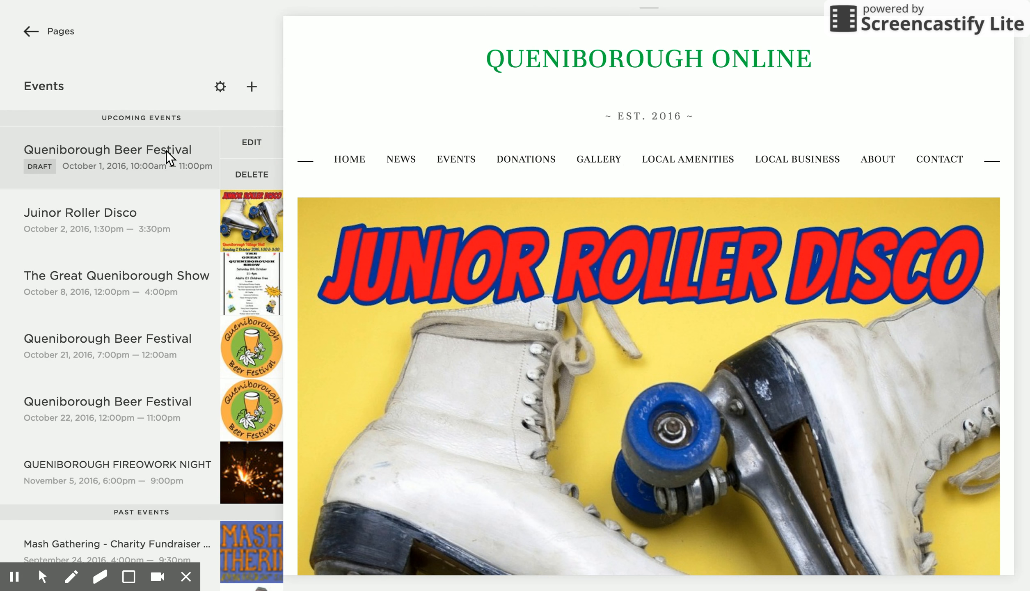
click(239, 142)
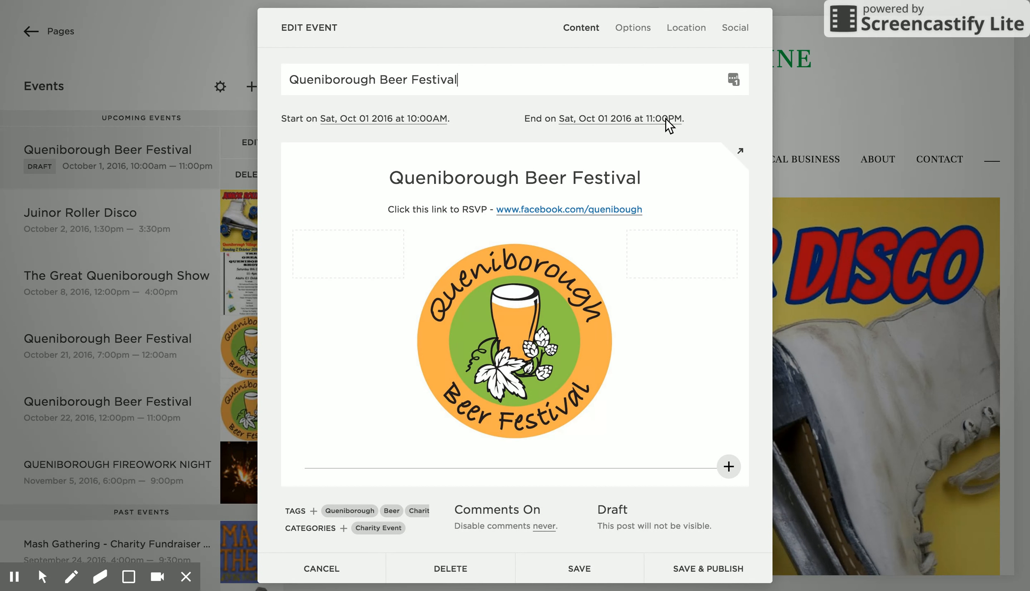
click(665, 118)
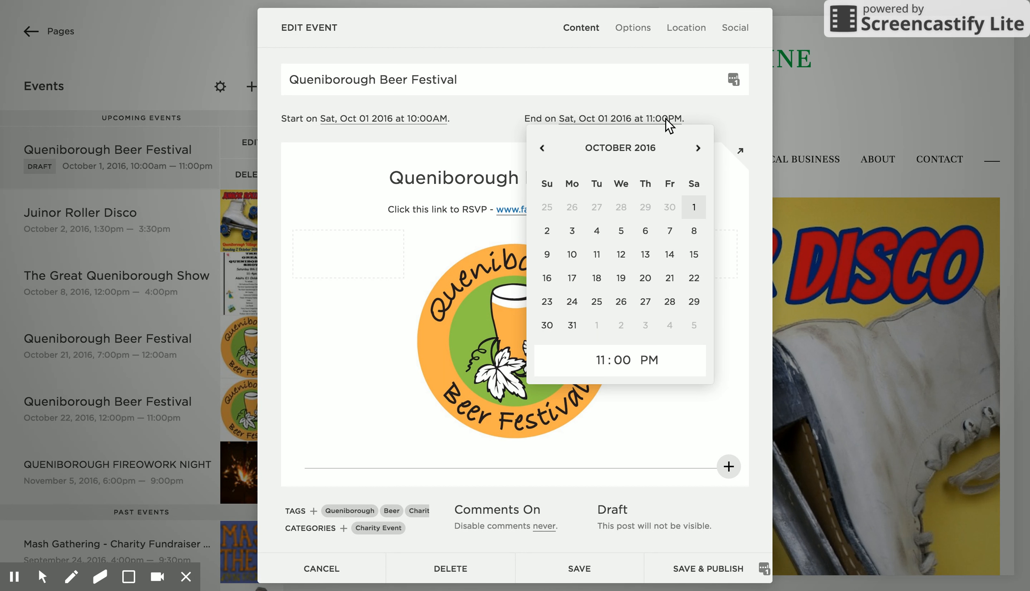
click(602, 360)
click(672, 354)
click(604, 360)
text(5)
click(661, 408)
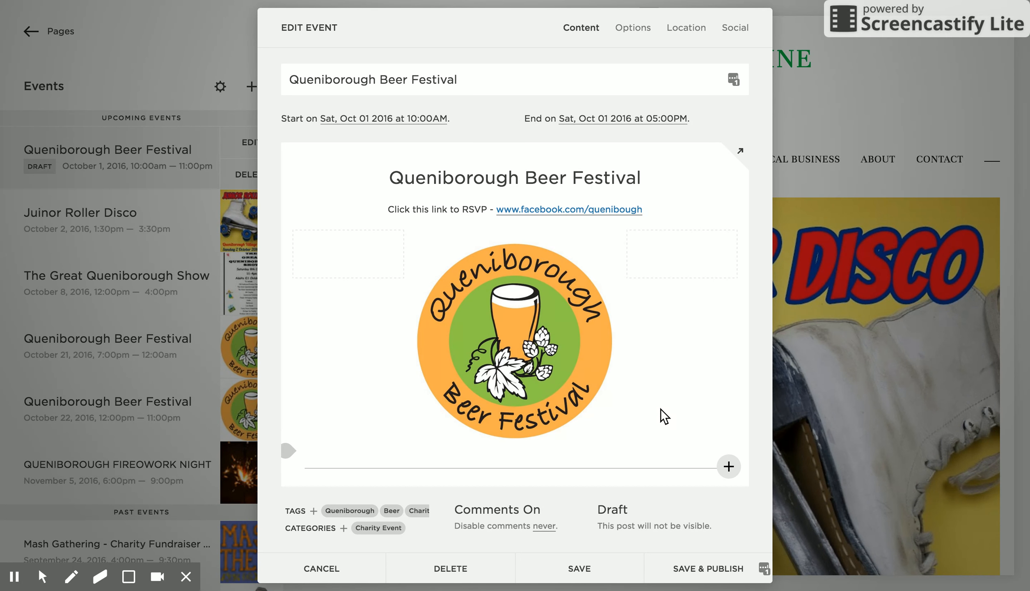
click(596, 565)
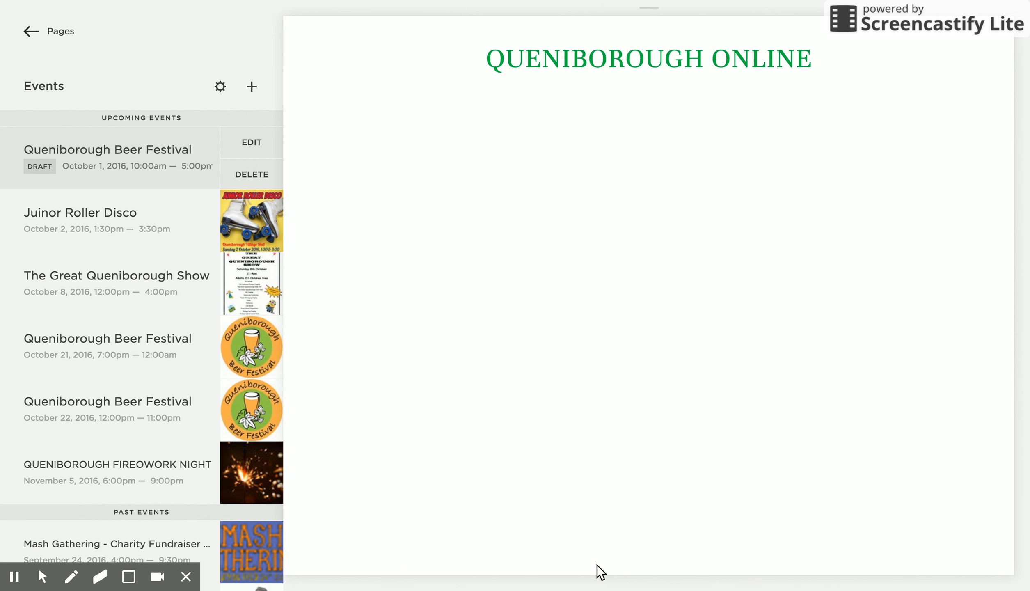